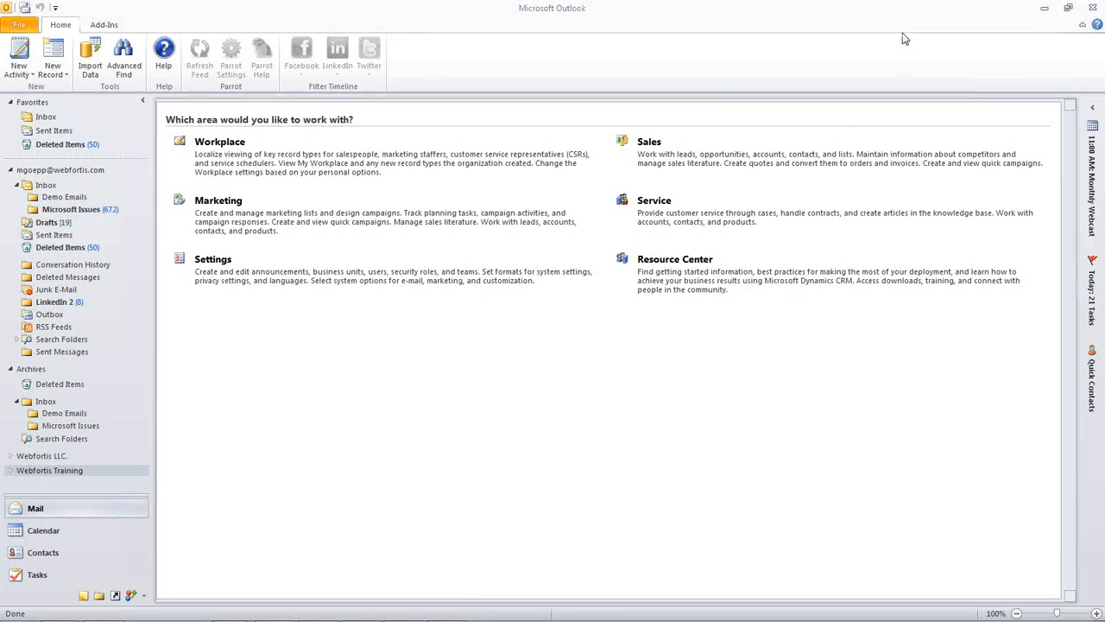
- Open the Products list from the Product Catalog under the Business settings of Webfortis Training
{"action": "left_click", "coordinate": [10, 471]}
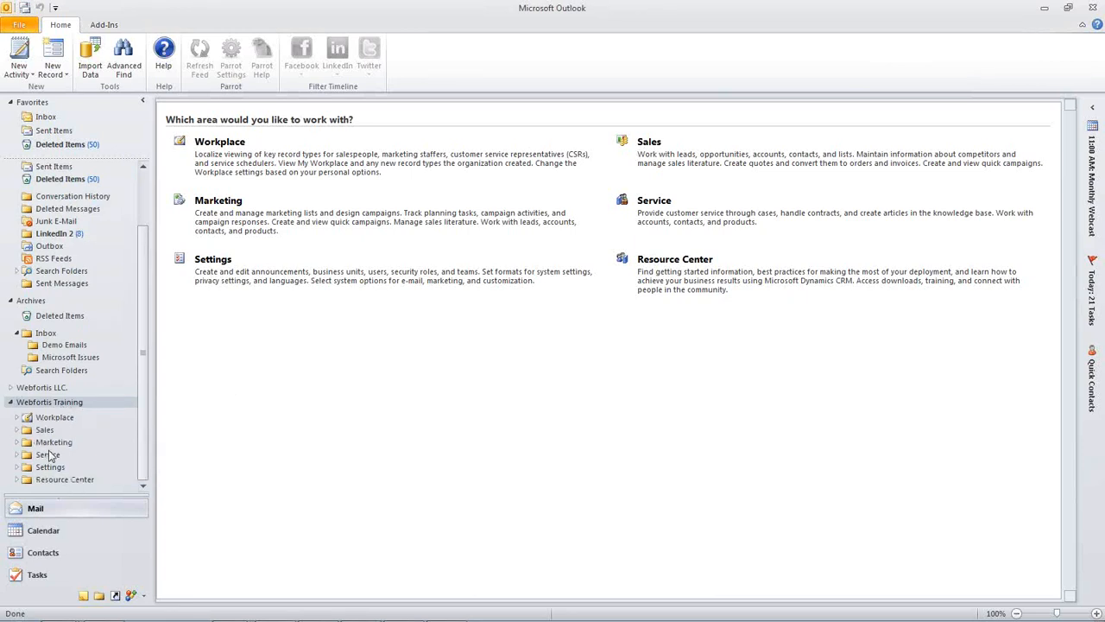
{"action": "left_click", "coordinate": [17, 466]}
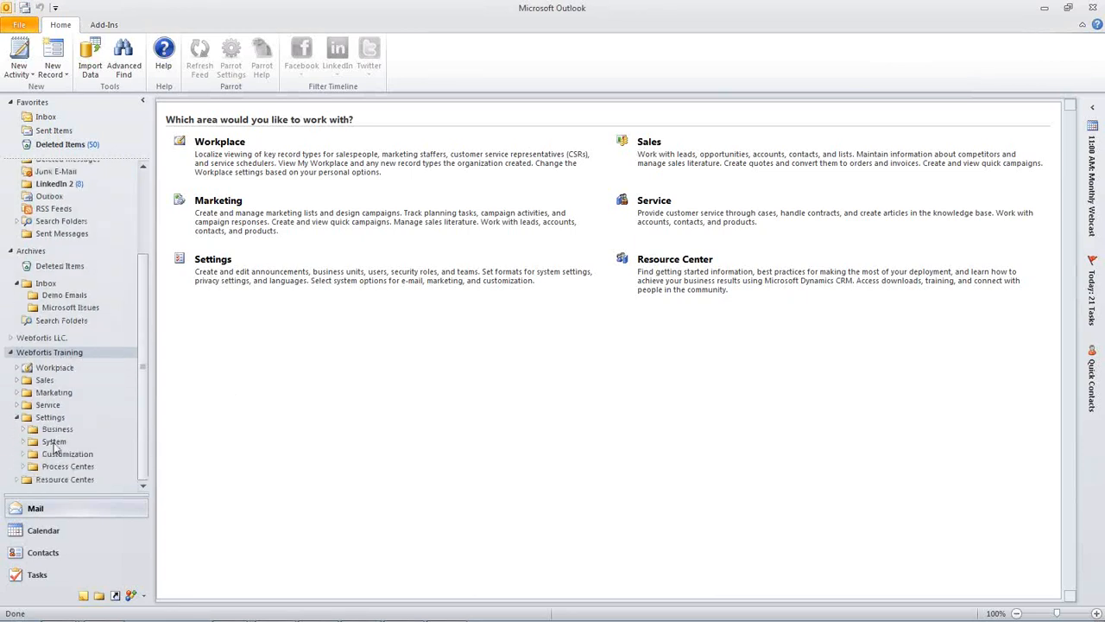
{"action": "left_click", "coordinate": [24, 430]}
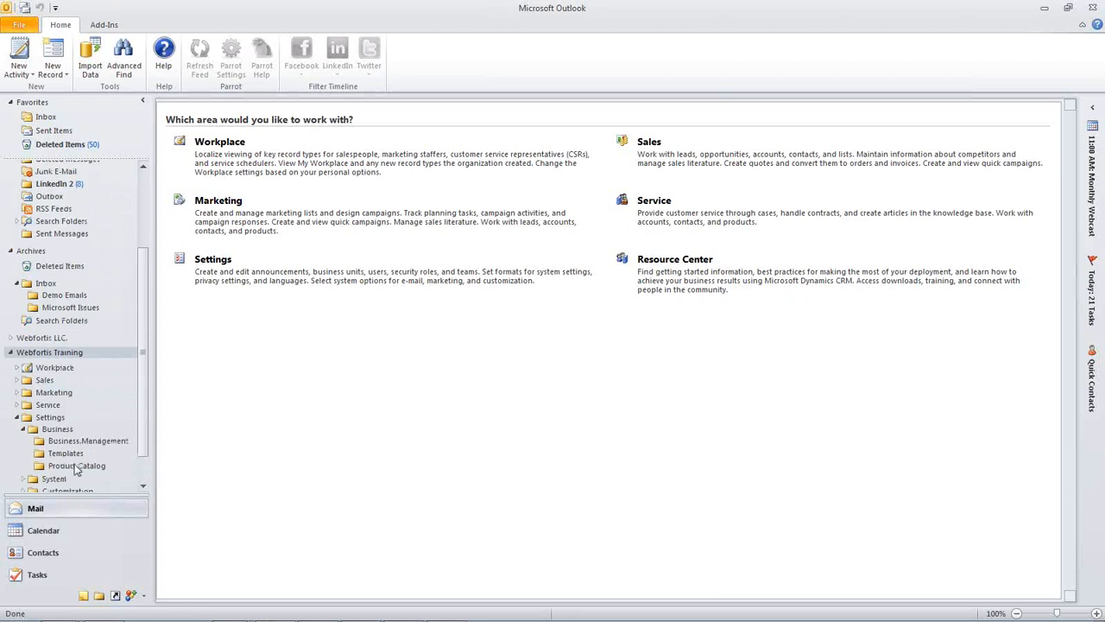
{"action": "left_click", "coordinate": [104, 466]}
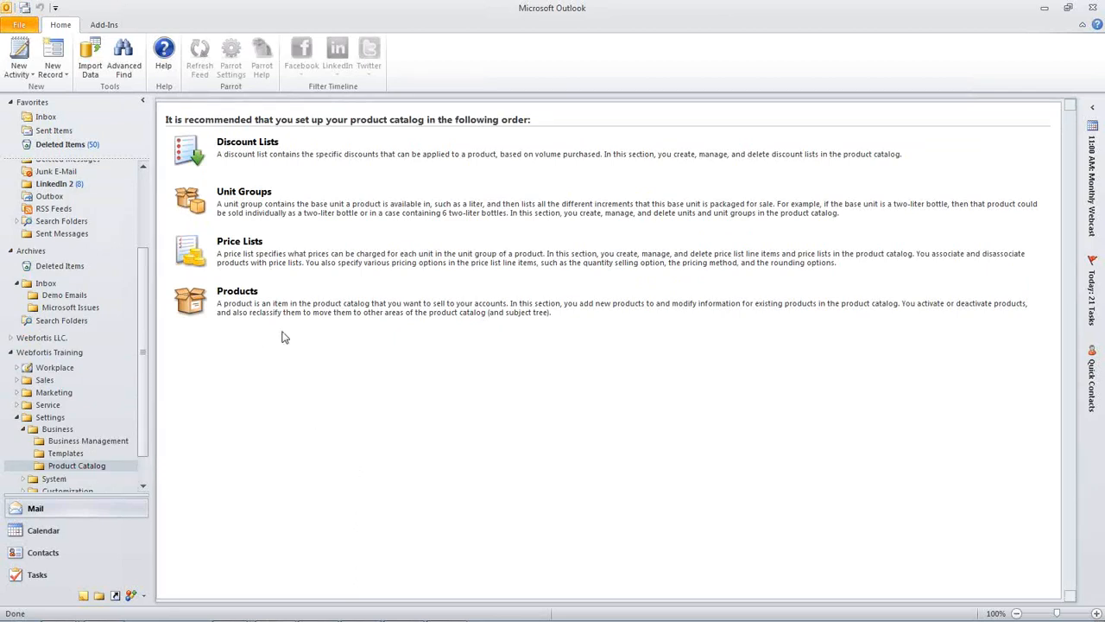
{"action": "left_click", "coordinate": [235, 297]}
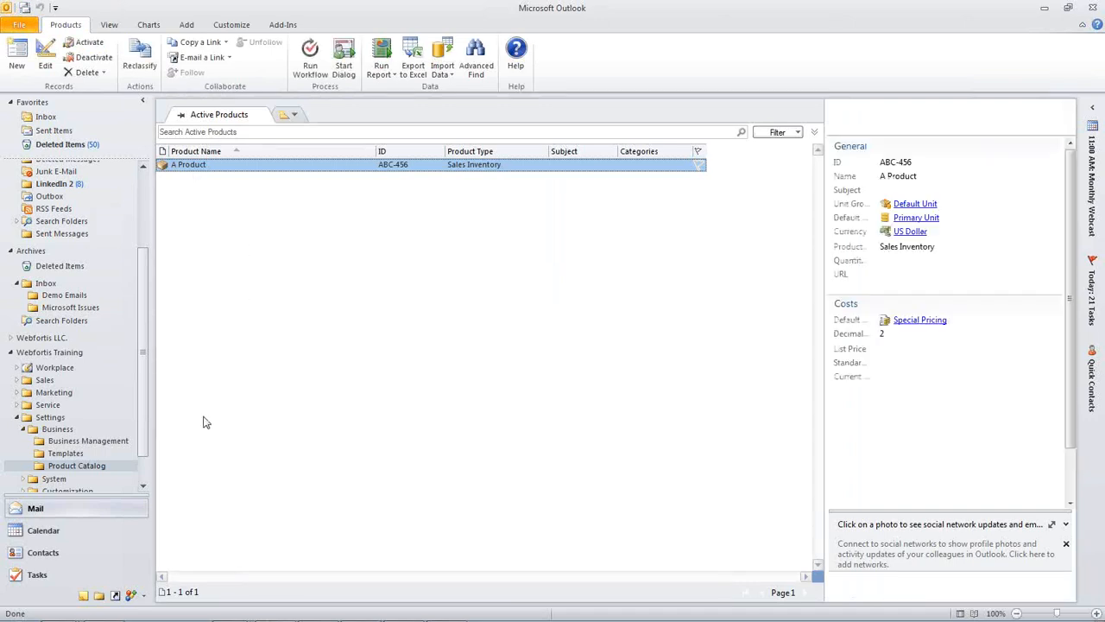
- Start a new product record with the ID BCD-123 and the name Product B
{"action": "left_click", "coordinate": [16, 58]}
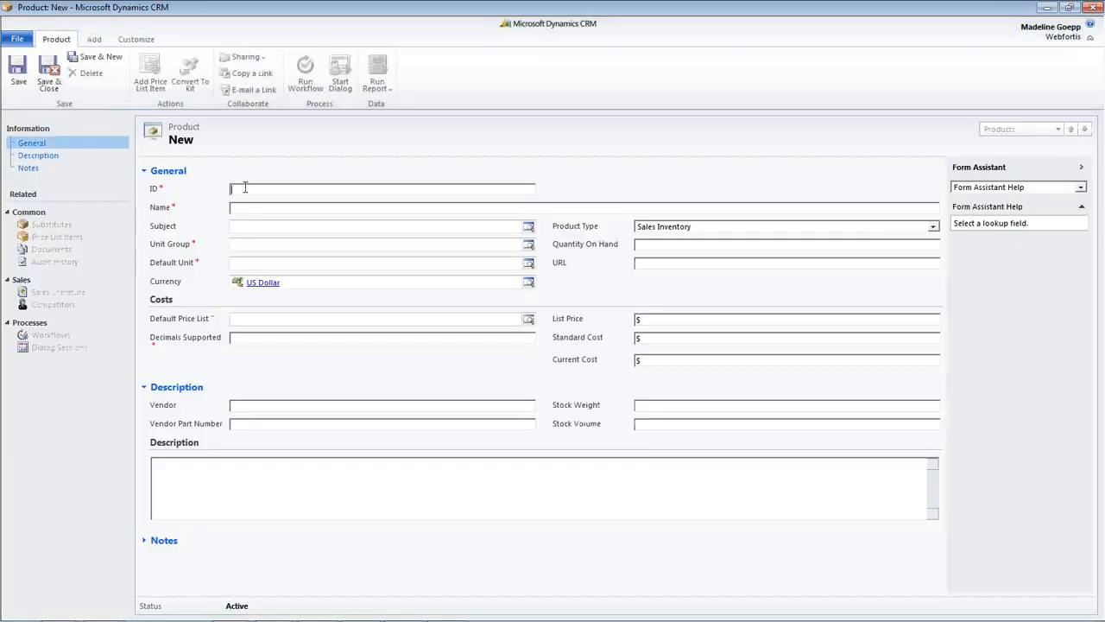
{"action": "type", "text": "BCD"}
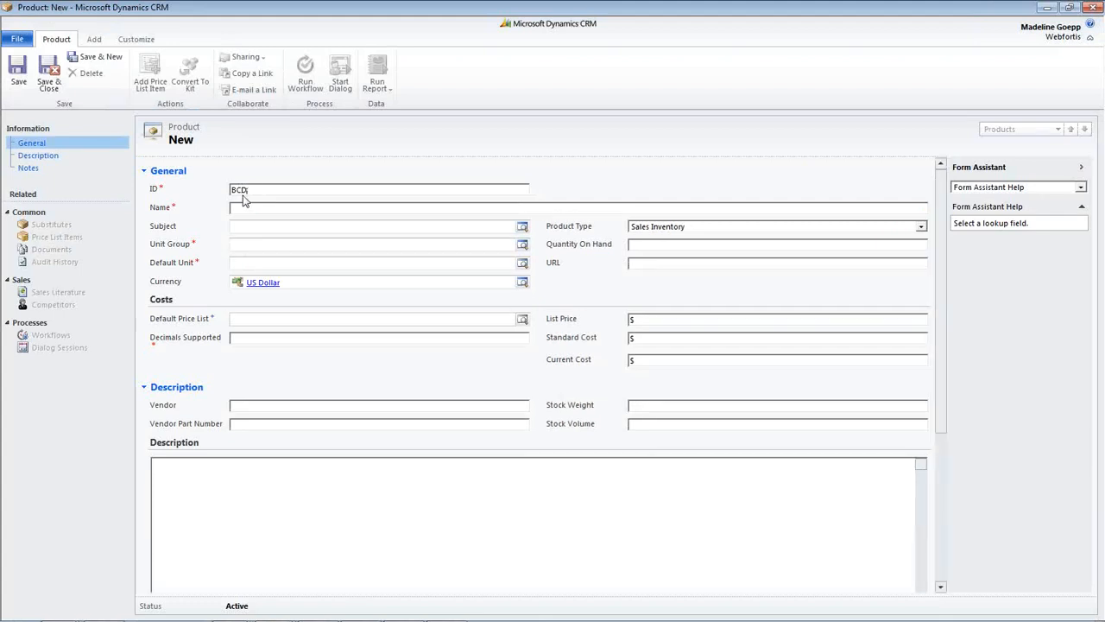
{"action": "type", "text": "-11"}
{"action": "type", "text": "3"}
{"action": "type", "text": "Product B"}
- Set the product's unit group to Default Unit and its default unit to Primary Unit
{"action": "left_click", "coordinate": [523, 246]}
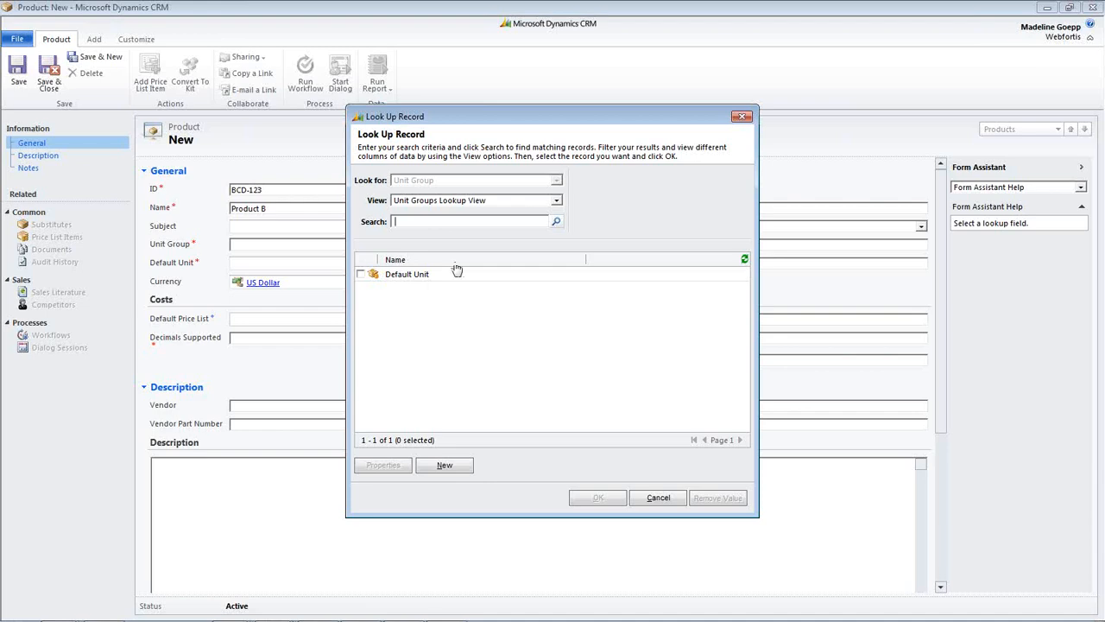
{"action": "left_click", "coordinate": [361, 275]}
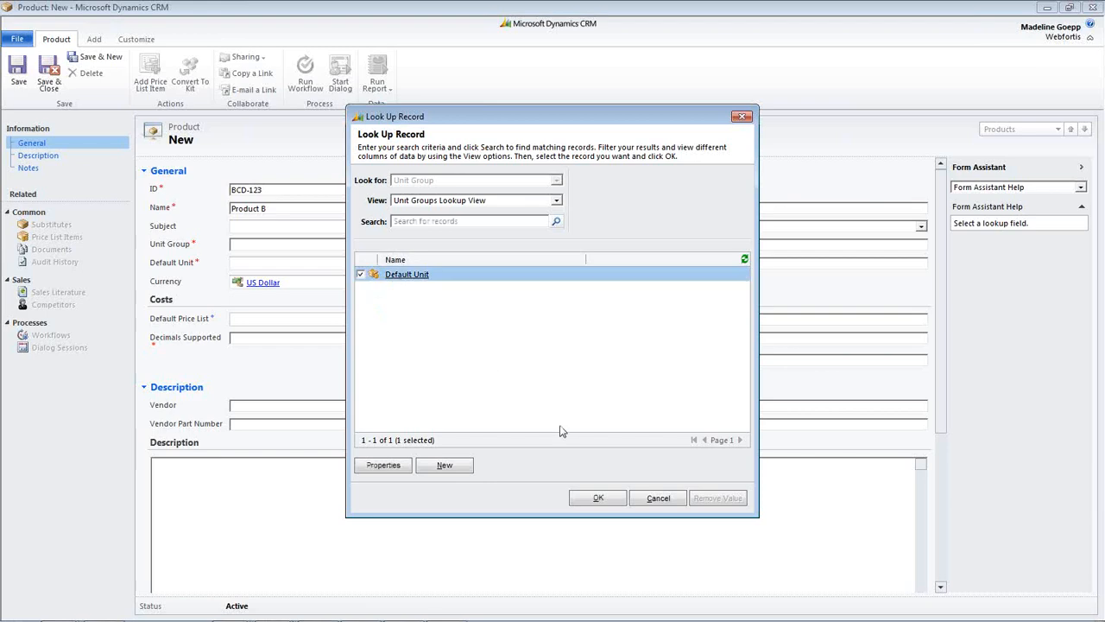
{"action": "left_click", "coordinate": [596, 497]}
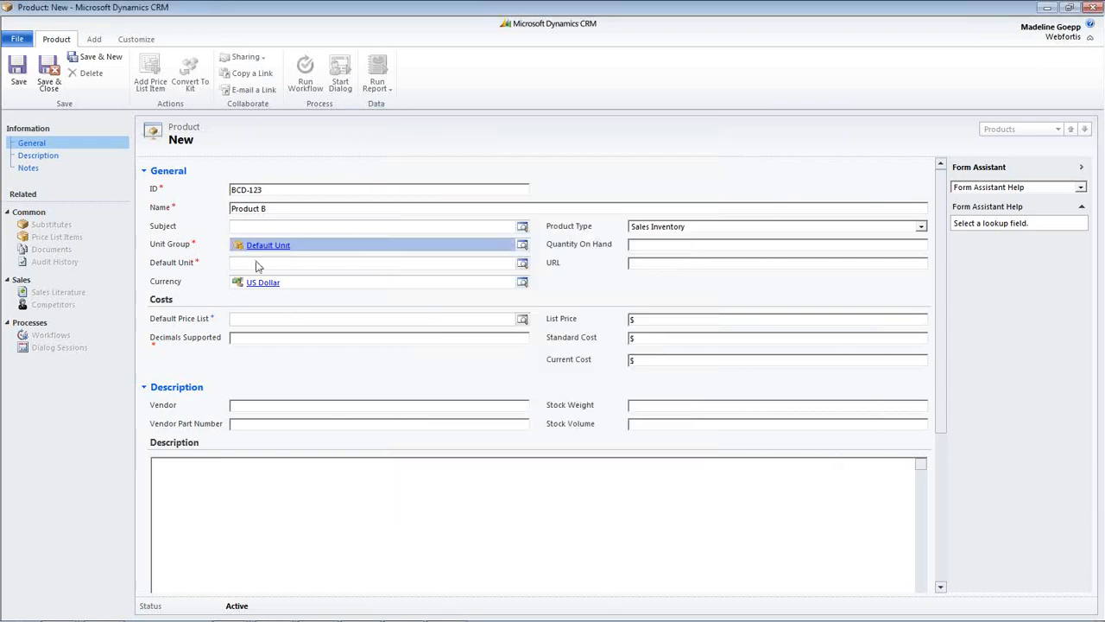
{"action": "left_click", "coordinate": [260, 261]}
{"action": "key", "text": "Tab"}
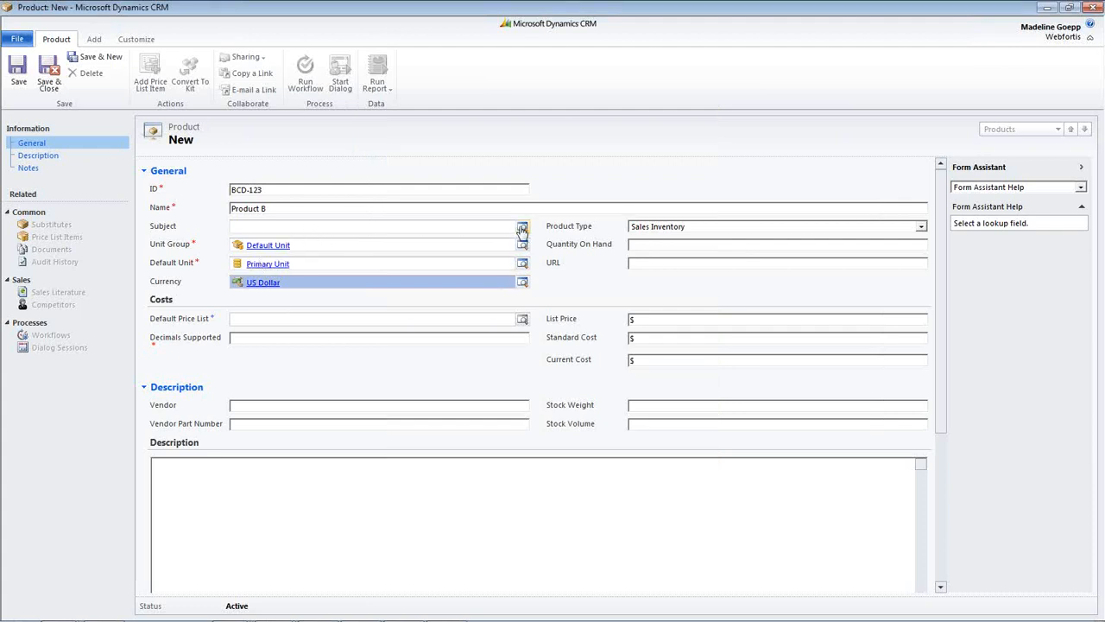
- Set the product's subject to Default Subject and decimals supported to 2, and save and close the record
{"action": "left_click", "coordinate": [269, 226]}
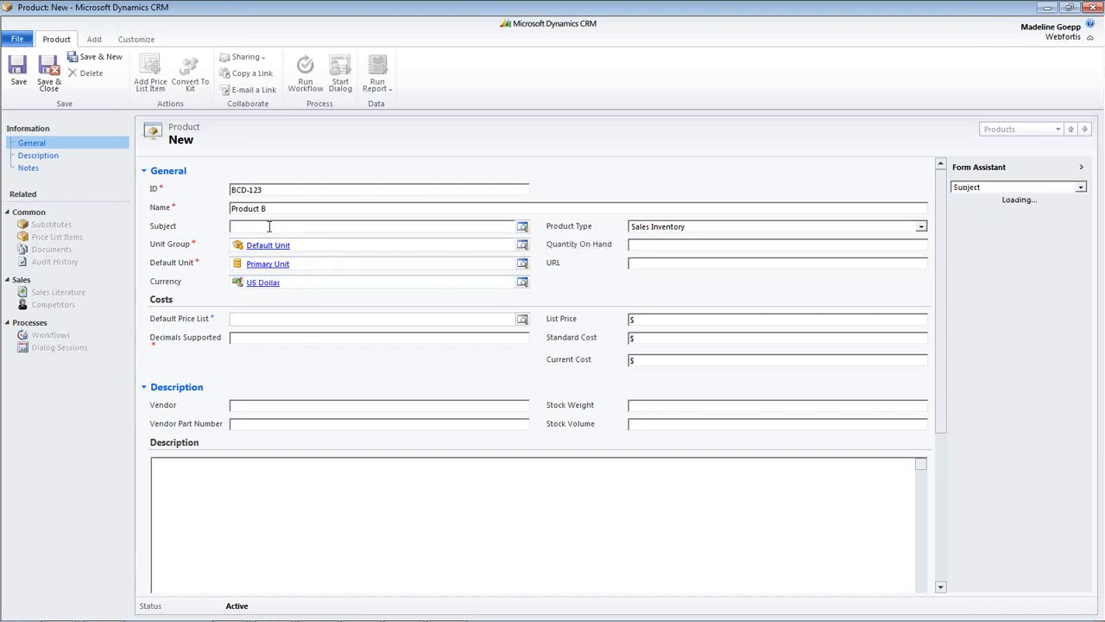
{"action": "type", "text": "d"}
{"action": "key", "text": "Tab"}
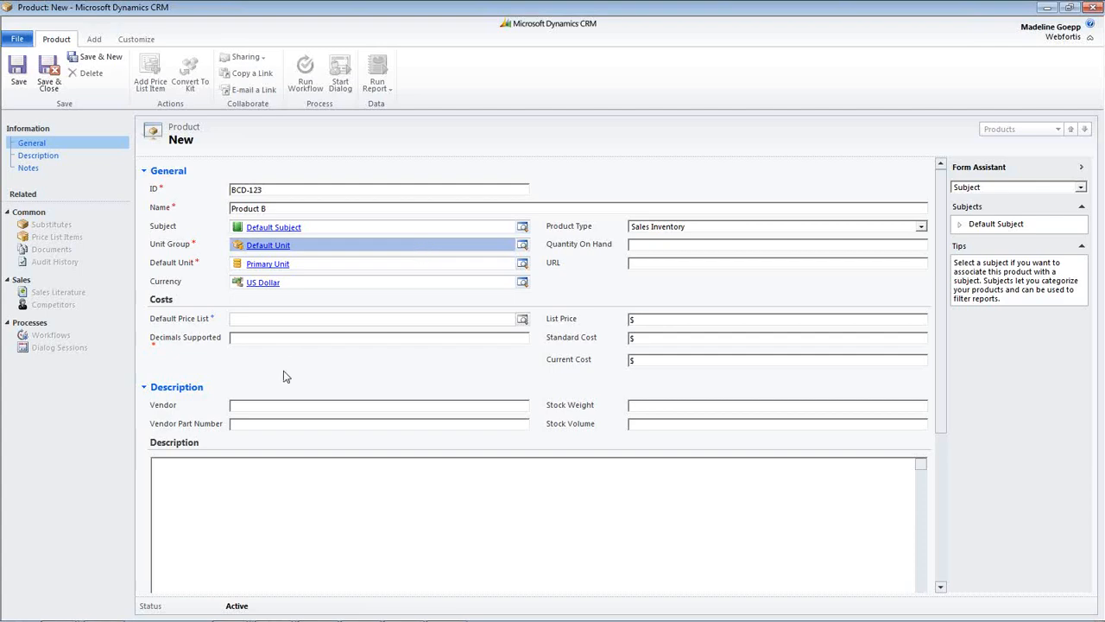
{"action": "left_click", "coordinate": [270, 337]}
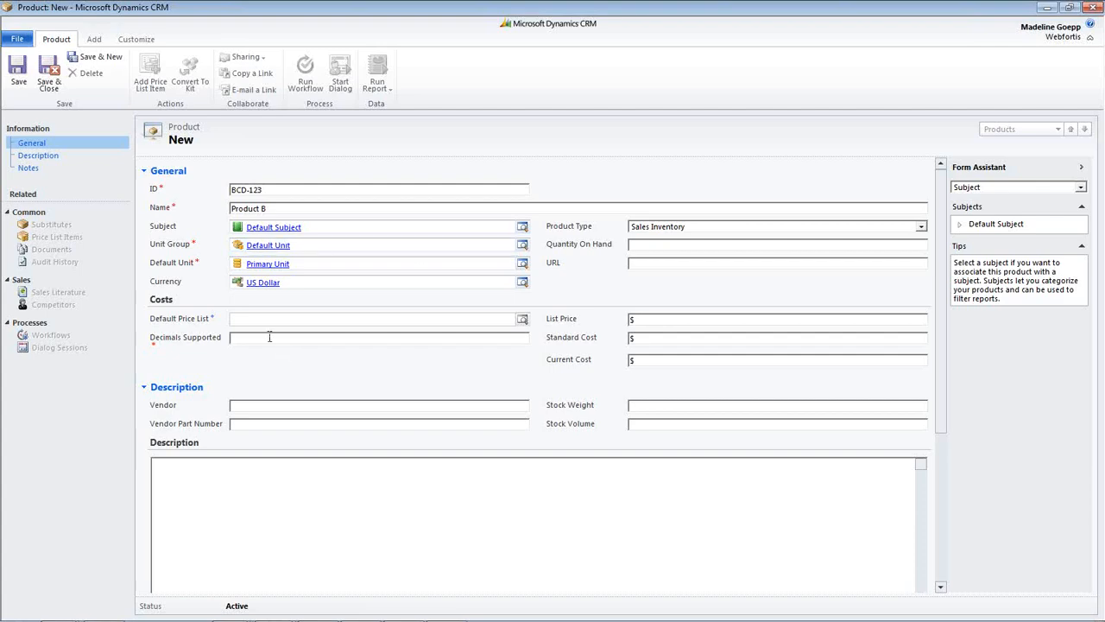
{"action": "type", "text": "2"}
{"action": "left_click", "coordinate": [654, 321]}
{"action": "left_click", "coordinate": [49, 76]}
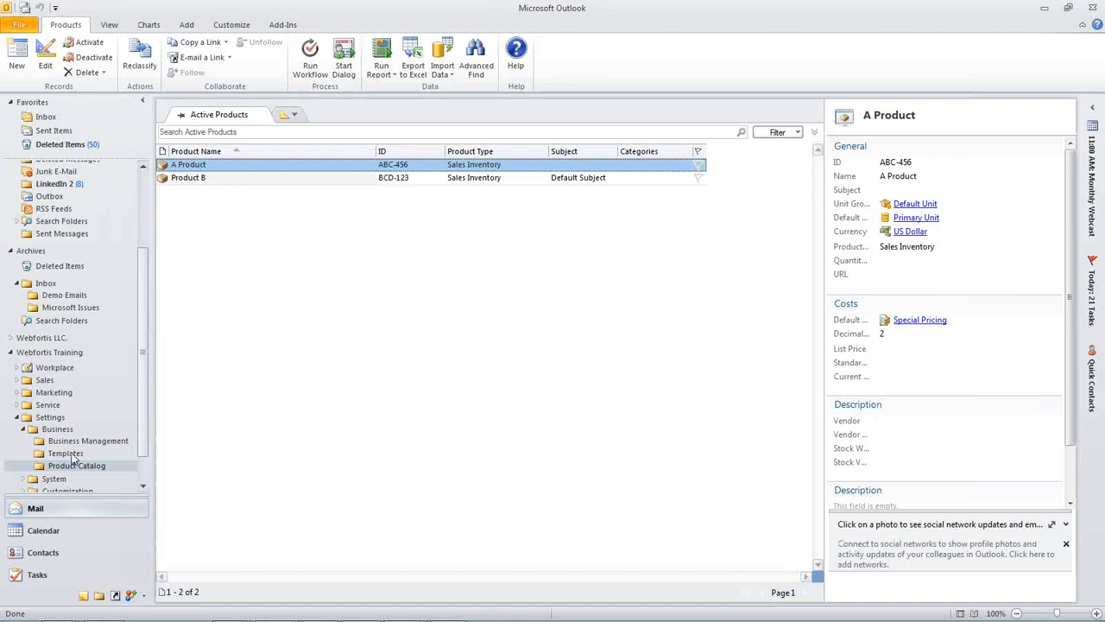
- Return to the Product Catalog overview and open the Price Lists section
{"action": "left_click", "coordinate": [76, 465]}
{"action": "left_click", "coordinate": [73, 456]}
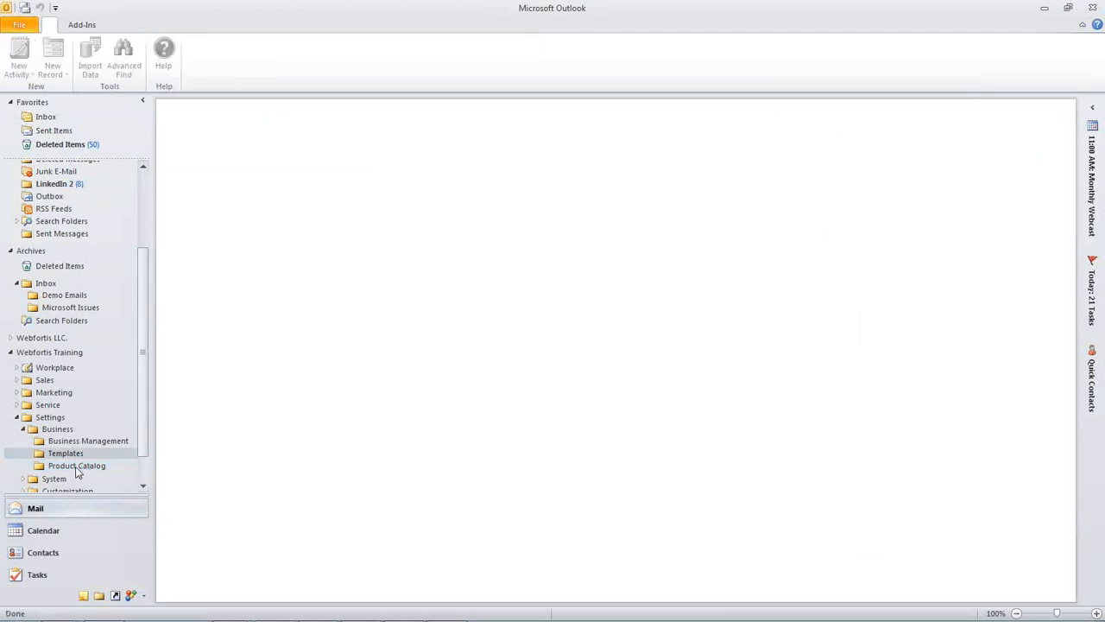
{"action": "left_click", "coordinate": [76, 467]}
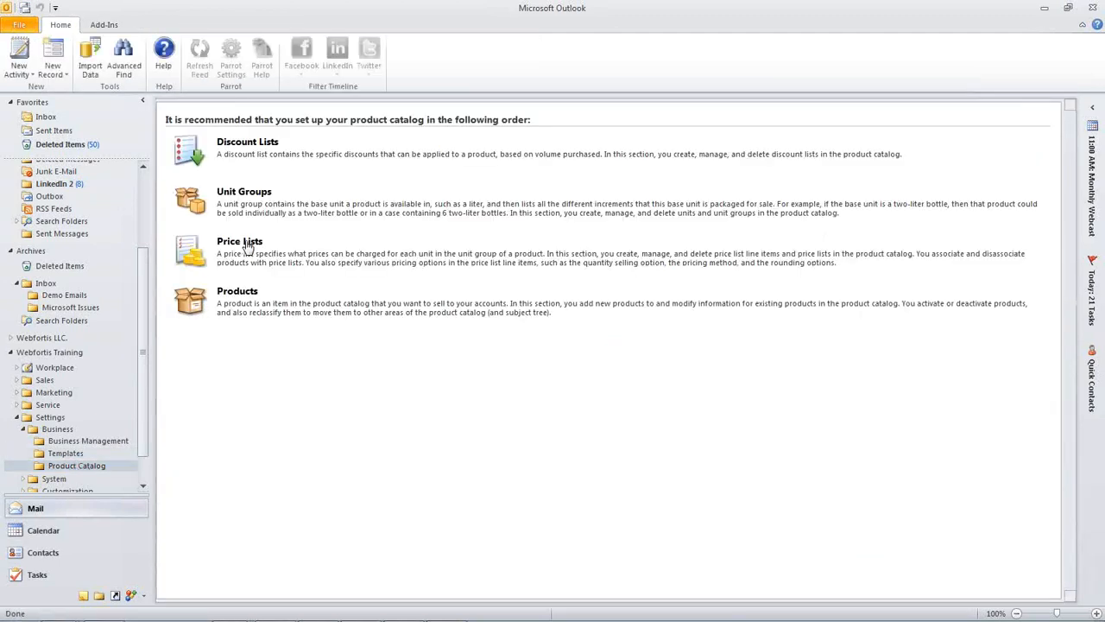
{"action": "left_click", "coordinate": [248, 247]}
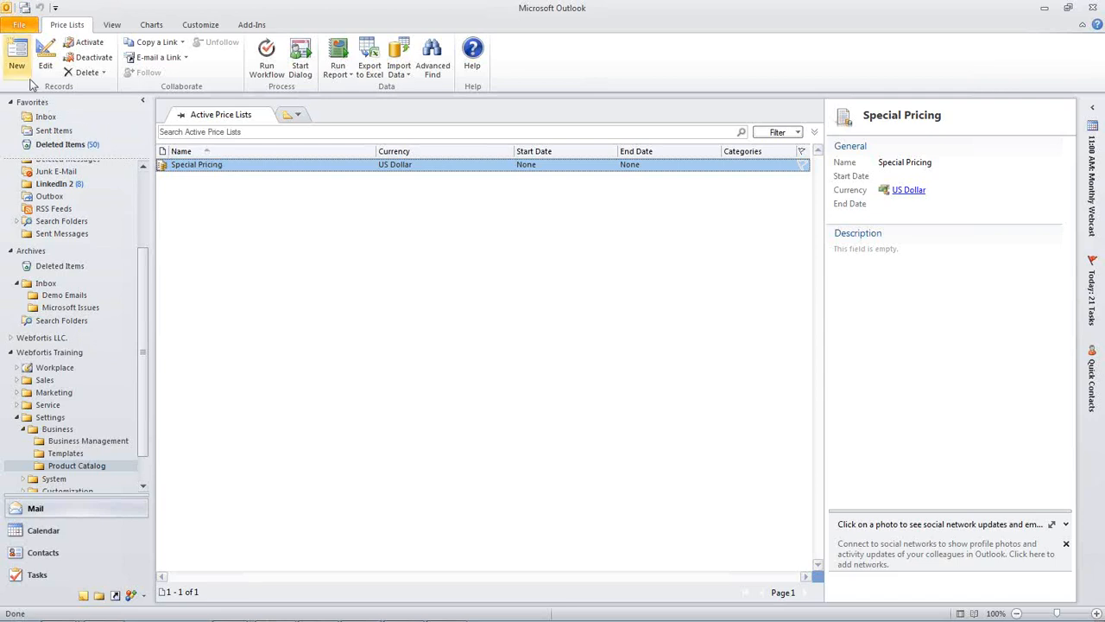
- Create a new price list named Primary in US Dollar and save it
{"action": "left_click", "coordinate": [17, 55]}
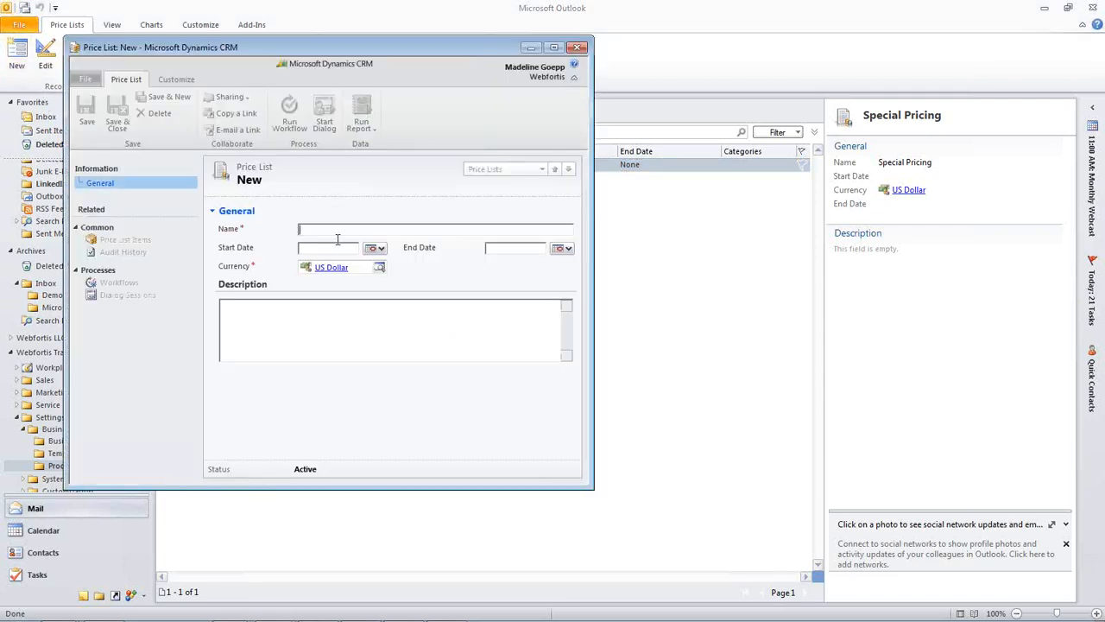
{"action": "type", "text": "Pri"}
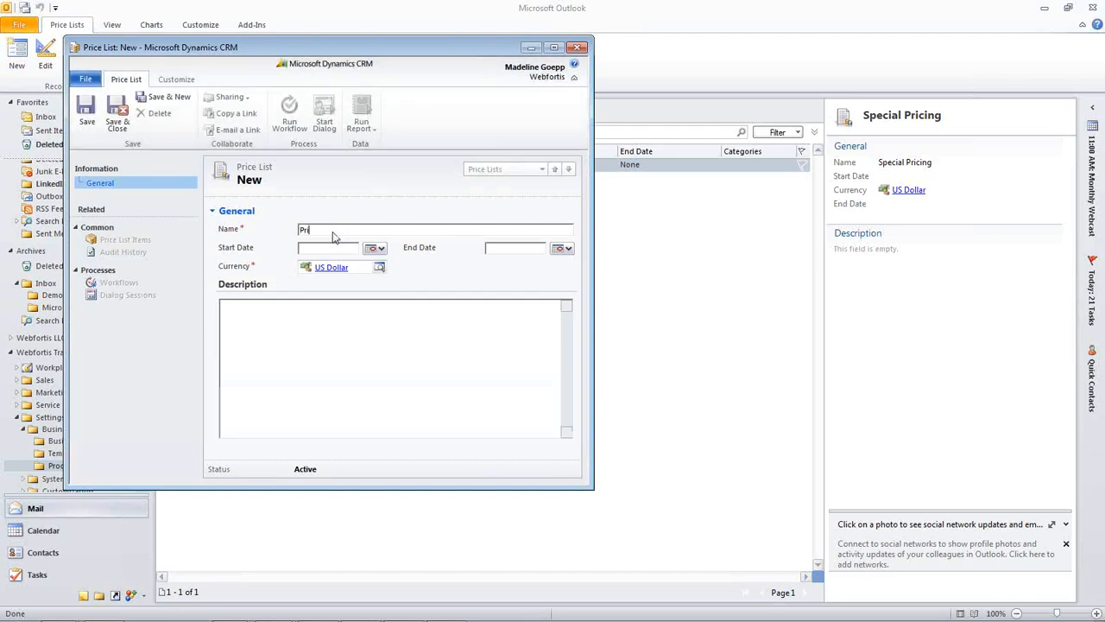
{"action": "type", "text": "mary"}
{"action": "left_click", "coordinate": [98, 115]}
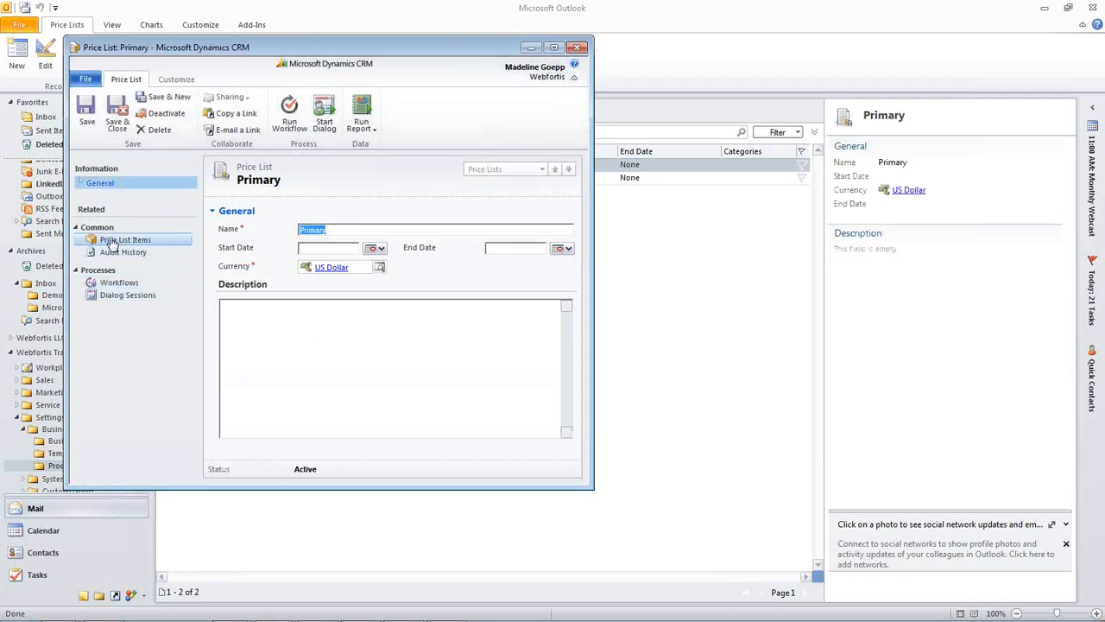
- Add a new price list item to the Primary price list and choose Product B as its product
{"action": "left_click", "coordinate": [173, 246]}
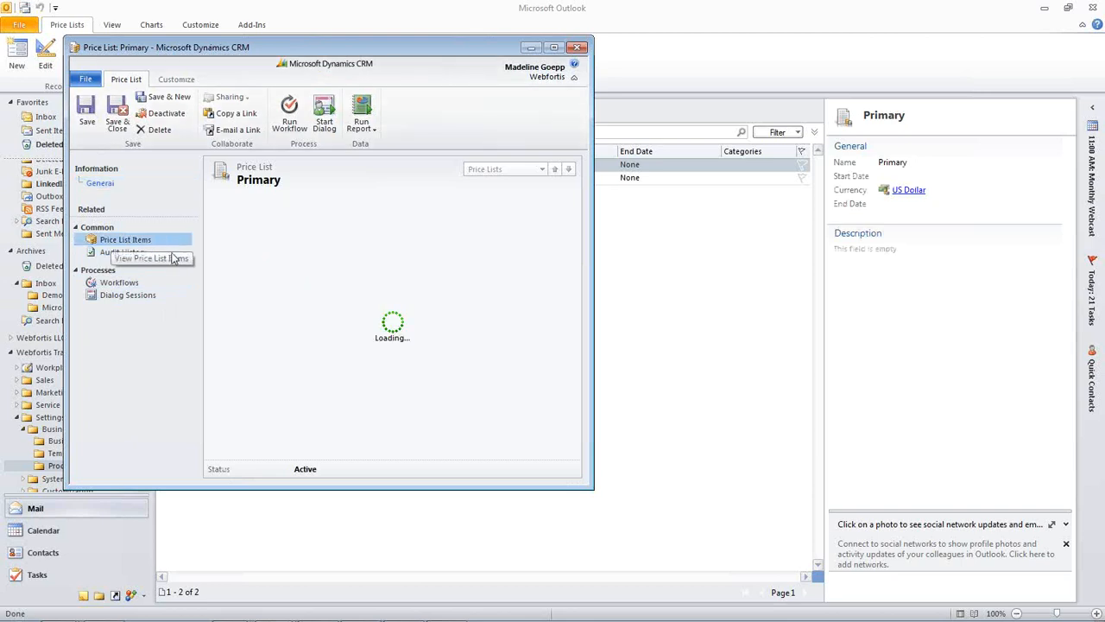
{"action": "left_click", "coordinate": [301, 295]}
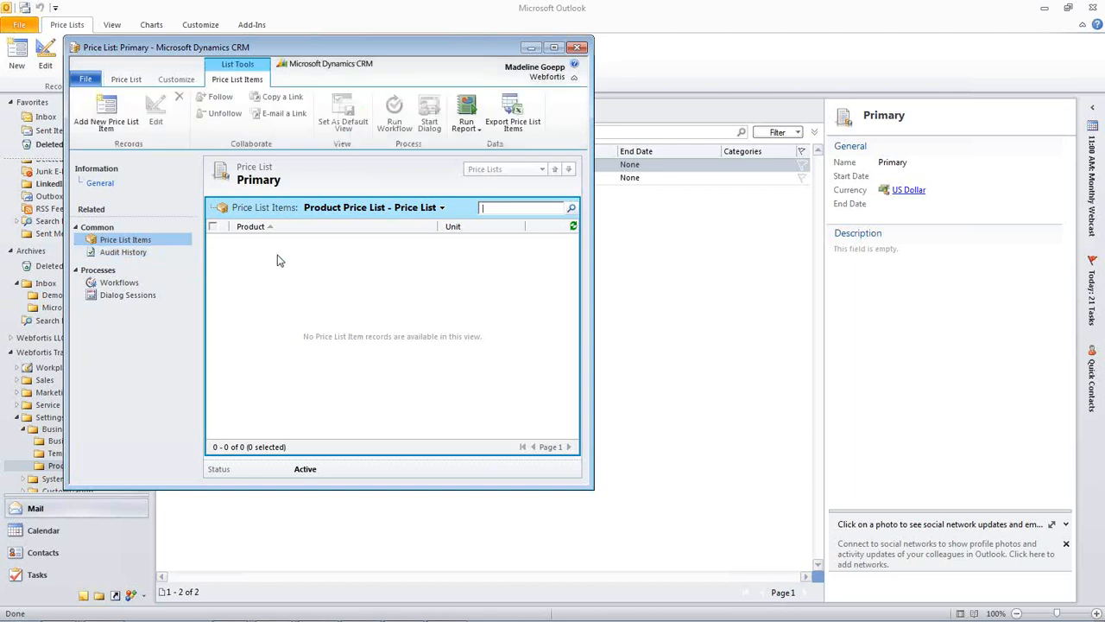
{"action": "left_click", "coordinate": [108, 123]}
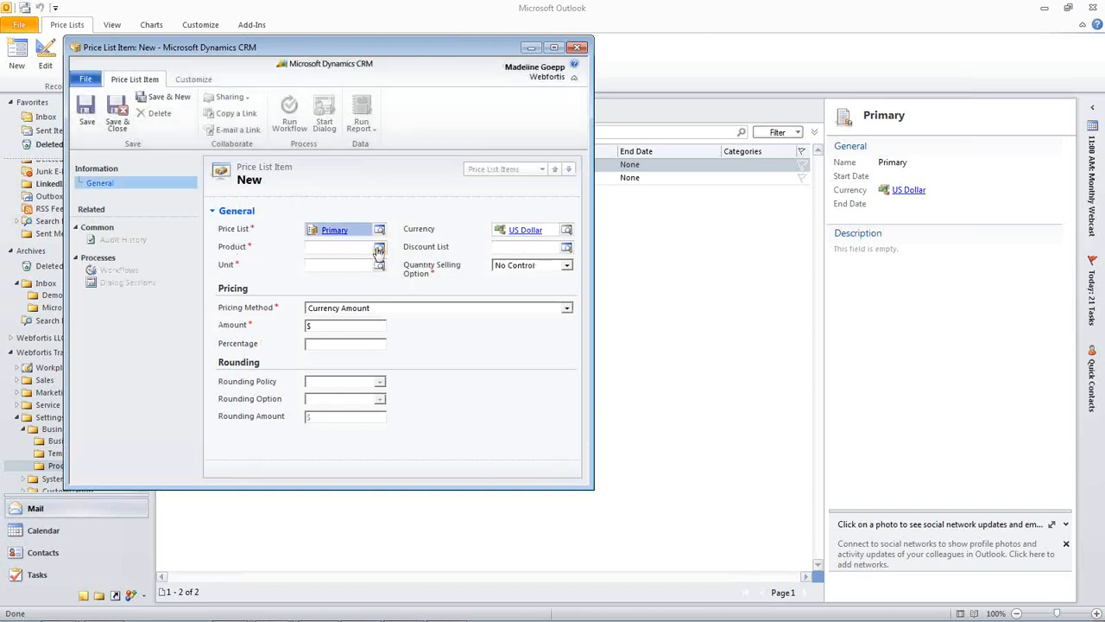
{"action": "left_click", "coordinate": [379, 249]}
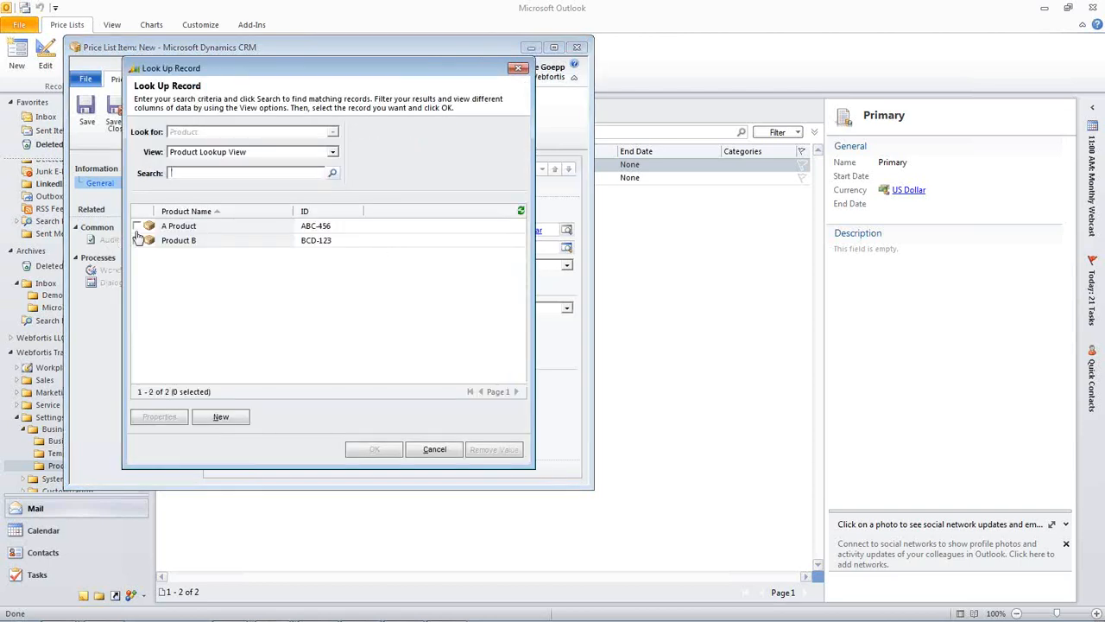
{"action": "left_click", "coordinate": [136, 241]}
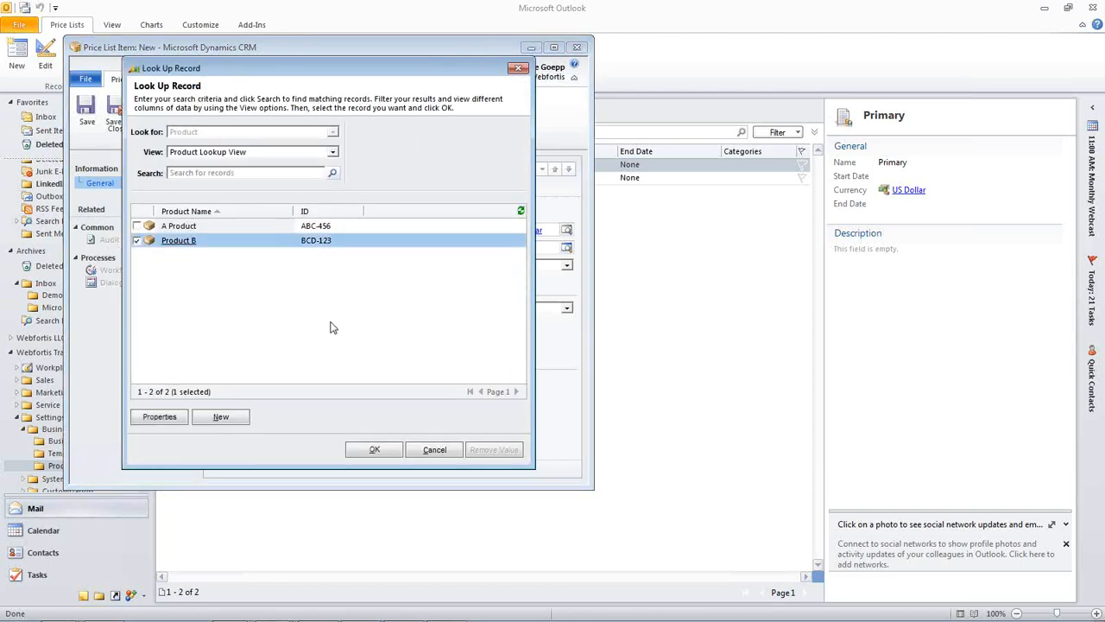
{"action": "left_click", "coordinate": [374, 450]}
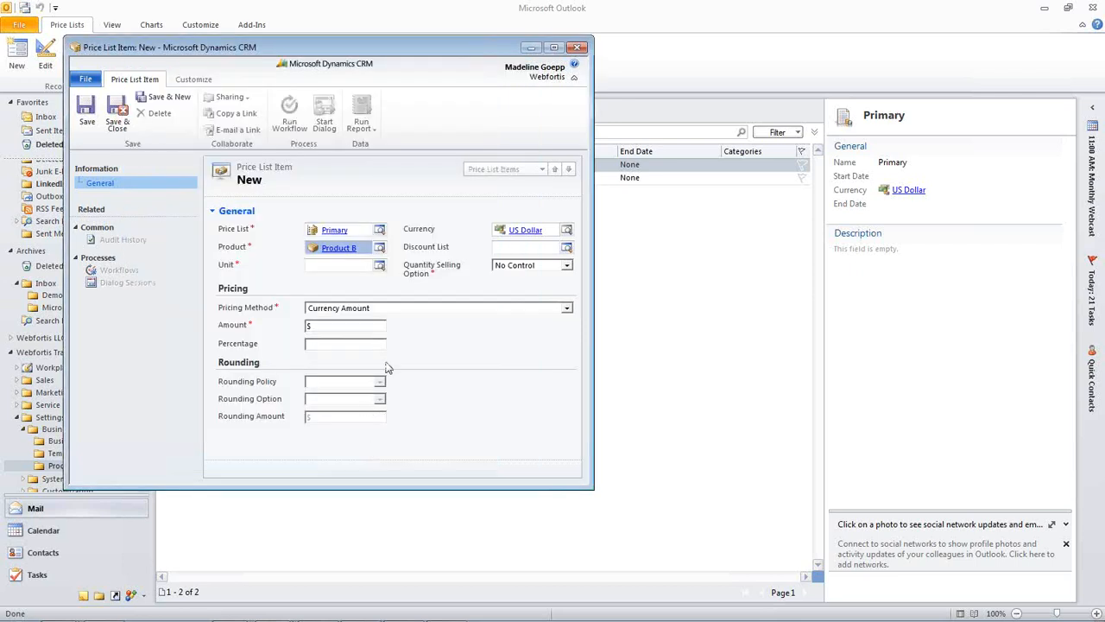
- Set the price list item's unit to Primary Unit and its amount to 30, and save and close it
{"action": "left_click", "coordinate": [342, 264]}
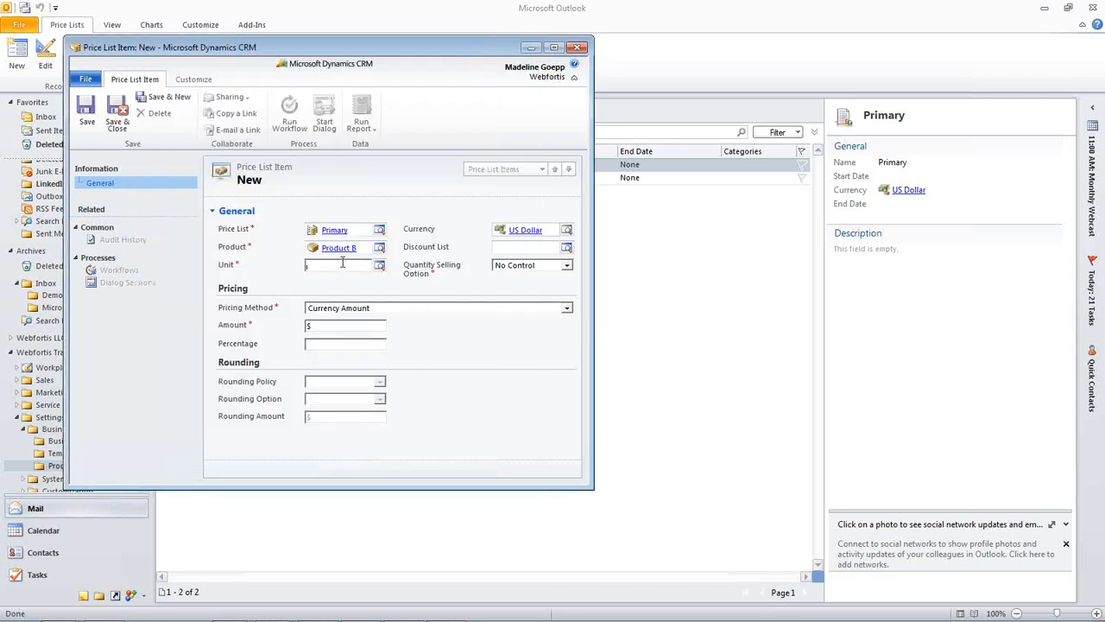
{"action": "type", "text": "p"}
{"action": "key", "text": "Tab"}
{"action": "left_click", "coordinate": [335, 325]}
{"action": "type", "text": "300"}
{"action": "left_click", "coordinate": [117, 123]}
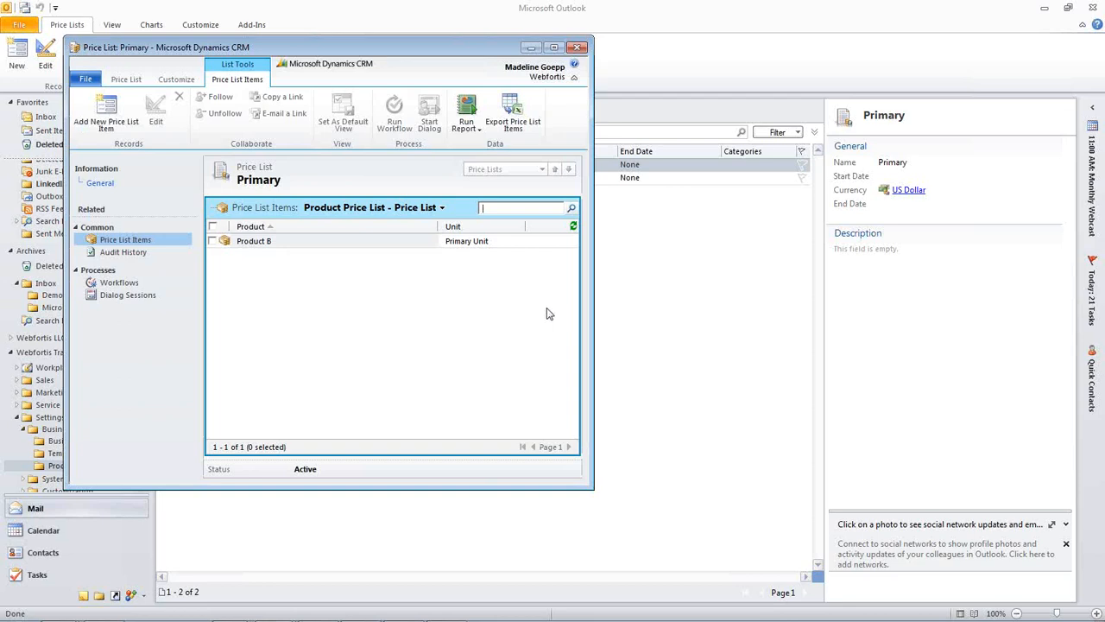
- Save and close the Primary price list and return to the Product Catalog overview
{"action": "left_click_drag", "start_coordinate": [595, 299], "coordinate": [714, 316]}
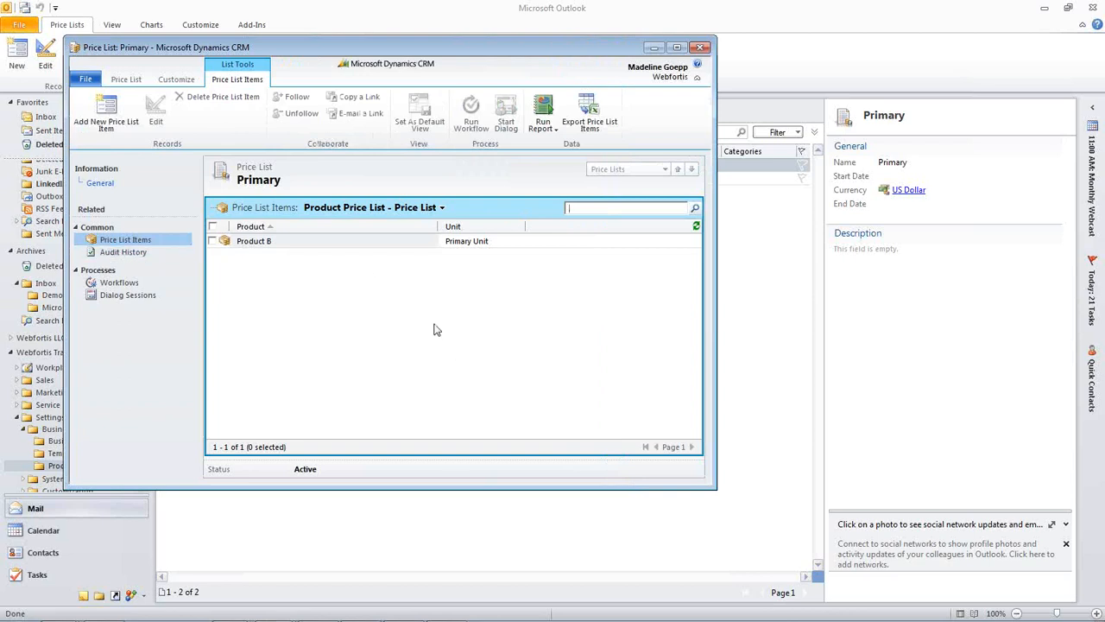
{"action": "left_click", "coordinate": [127, 80]}
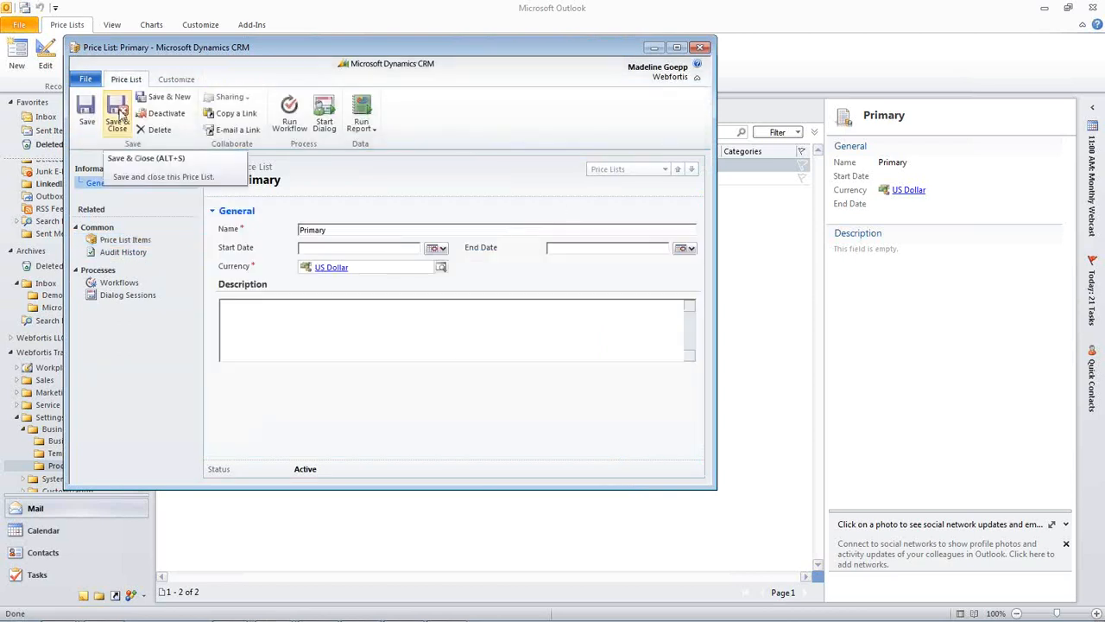
{"action": "left_click", "coordinate": [117, 115]}
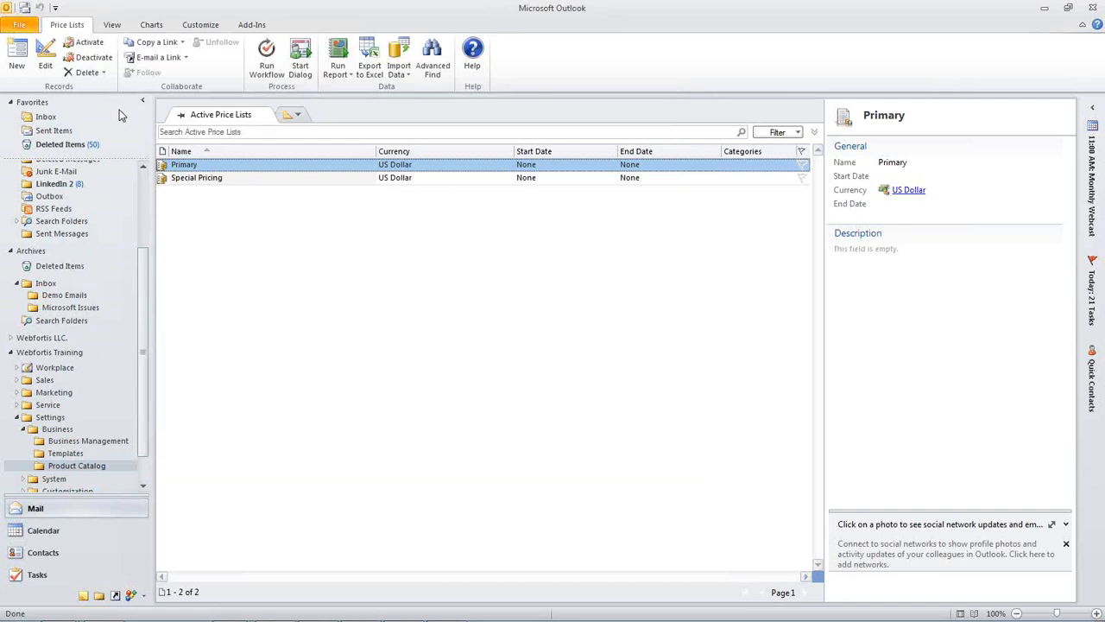
{"action": "left_click", "coordinate": [54, 429]}
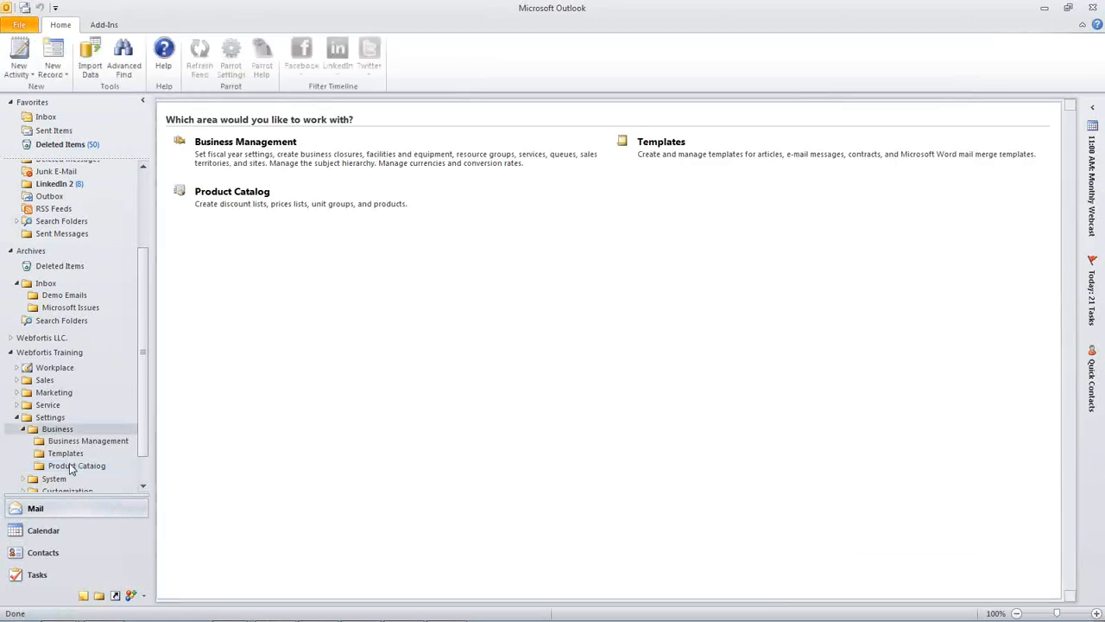
{"action": "left_click", "coordinate": [218, 193]}
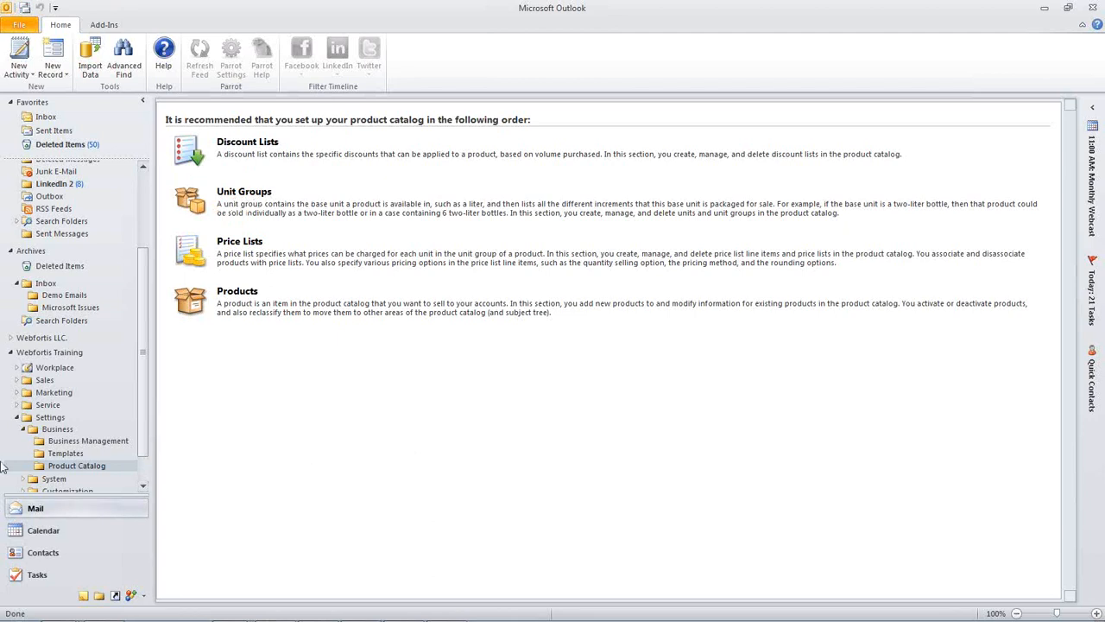
- Create a new opportunity under Sales with the topic "Interested in More Information"
{"action": "left_click", "coordinate": [17, 380]}
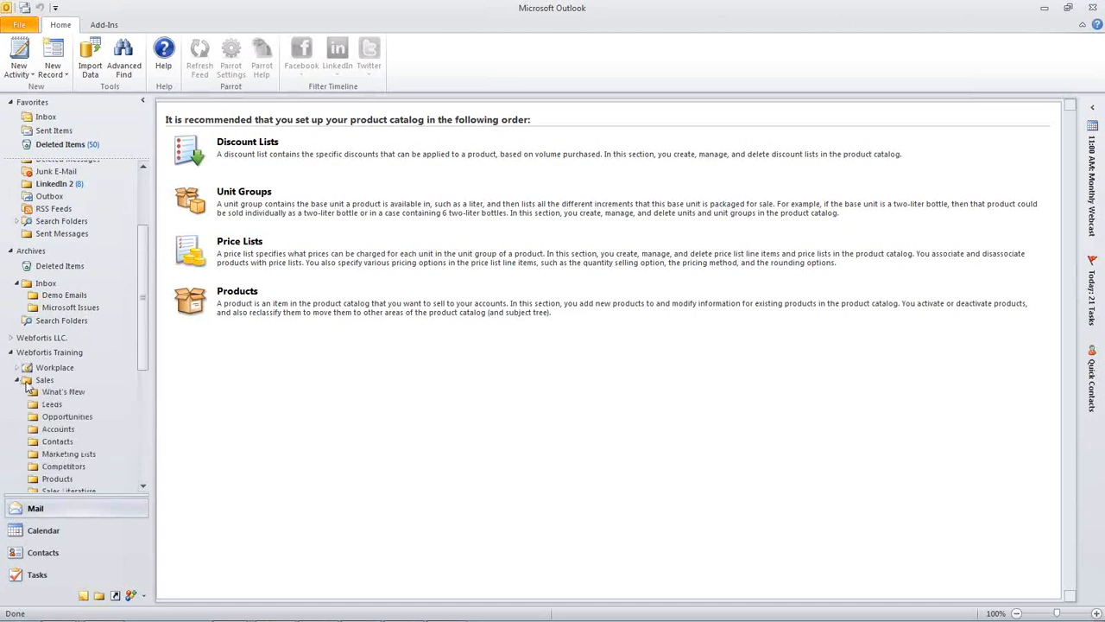
{"action": "left_click", "coordinate": [70, 418]}
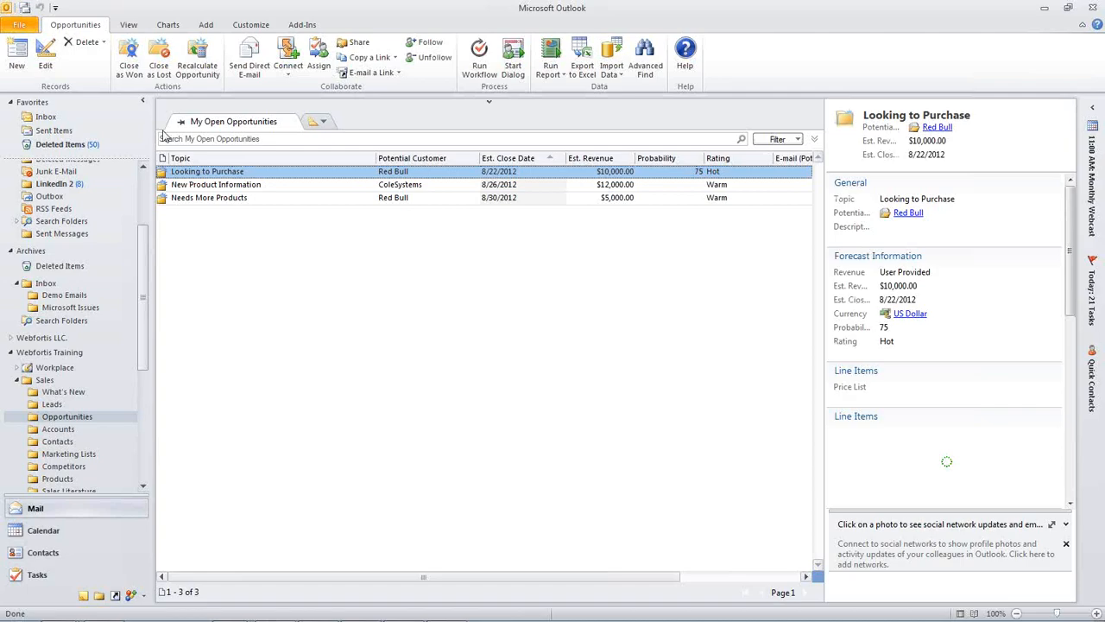
{"action": "left_click", "coordinate": [17, 54]}
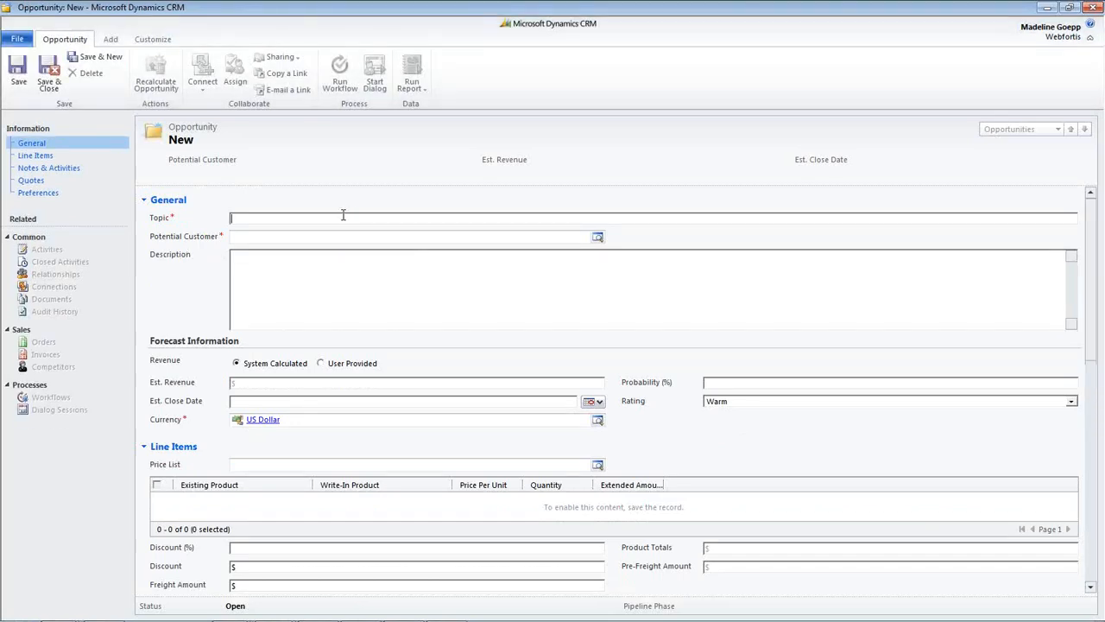
{"action": "type", "text": "Interested in More In"}
{"action": "type", "text": "formation"}
- Set the opportunity's potential customer to the Sample account
{"action": "left_click", "coordinate": [597, 237]}
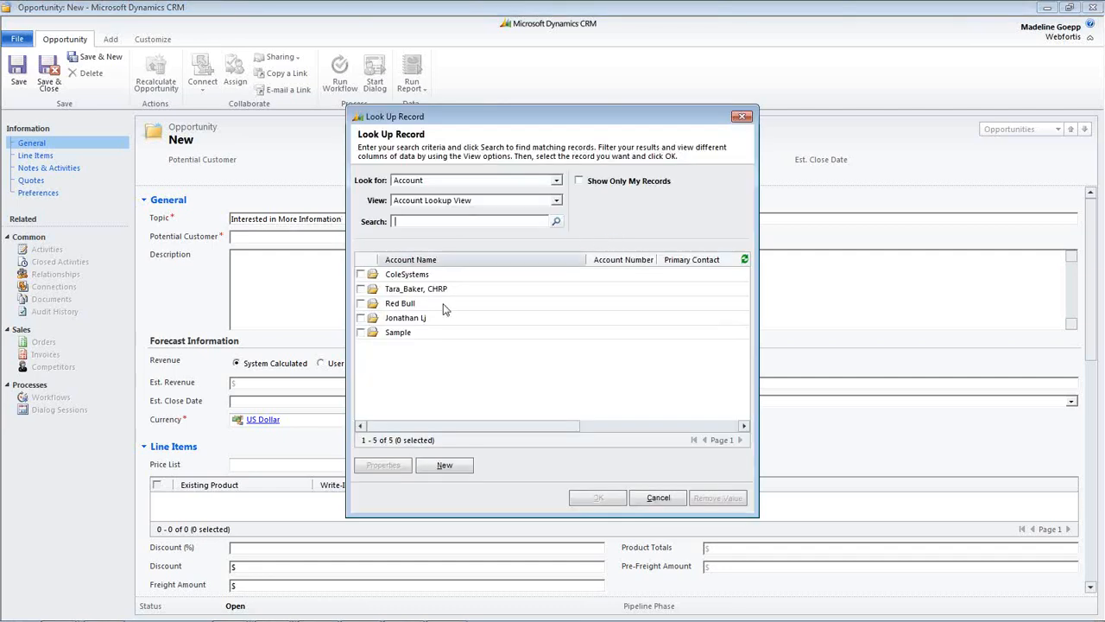
{"action": "left_click", "coordinate": [361, 333]}
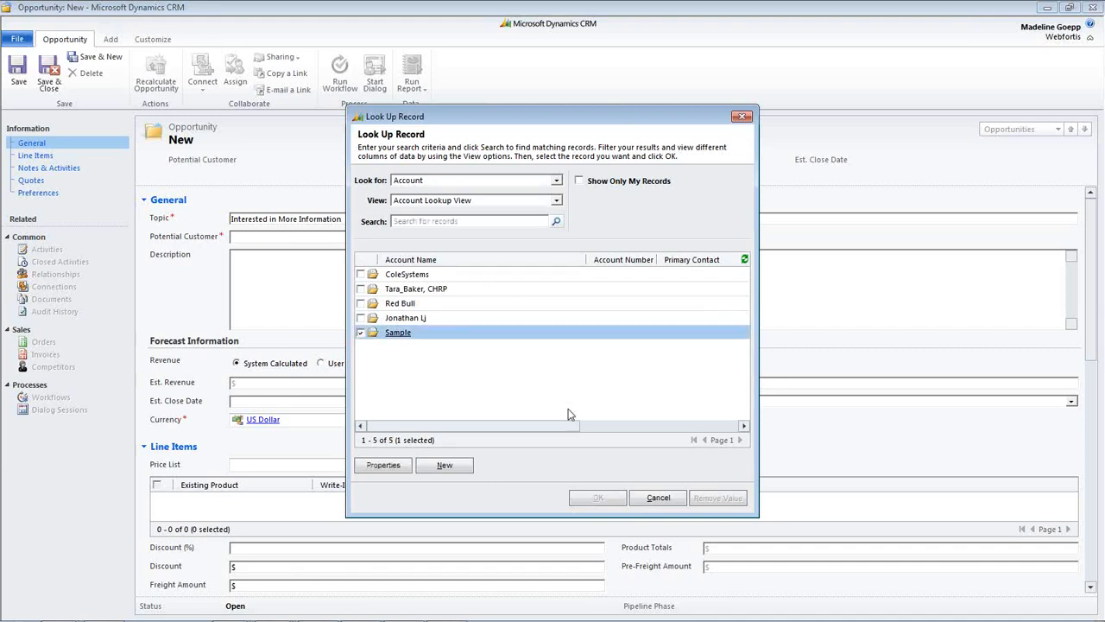
{"action": "left_click", "coordinate": [597, 499]}
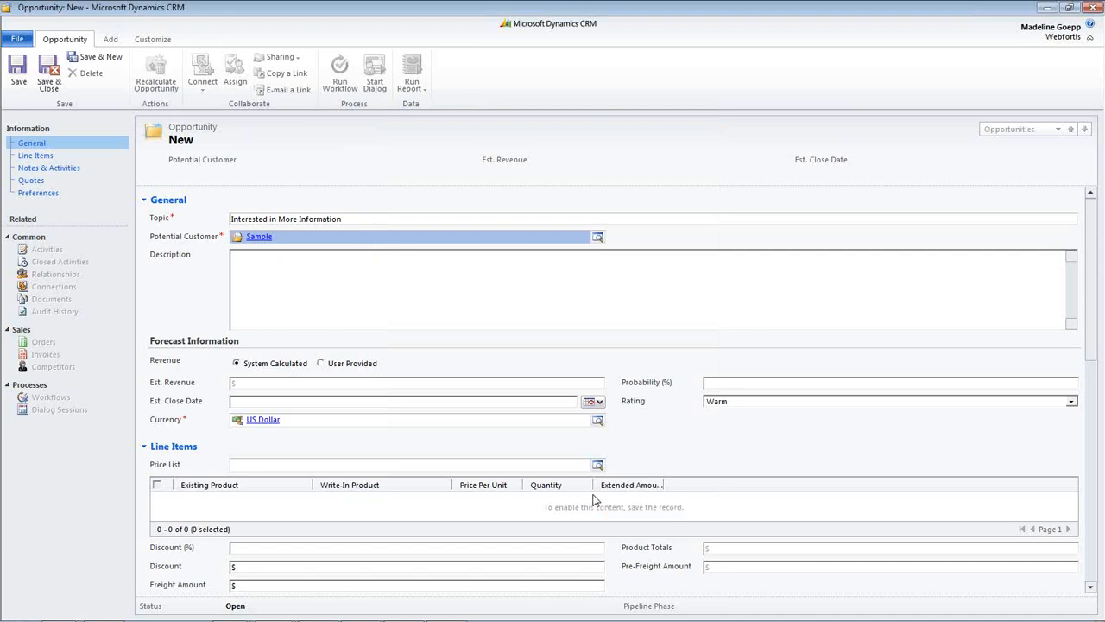
{"action": "left_click", "coordinate": [426, 311]}
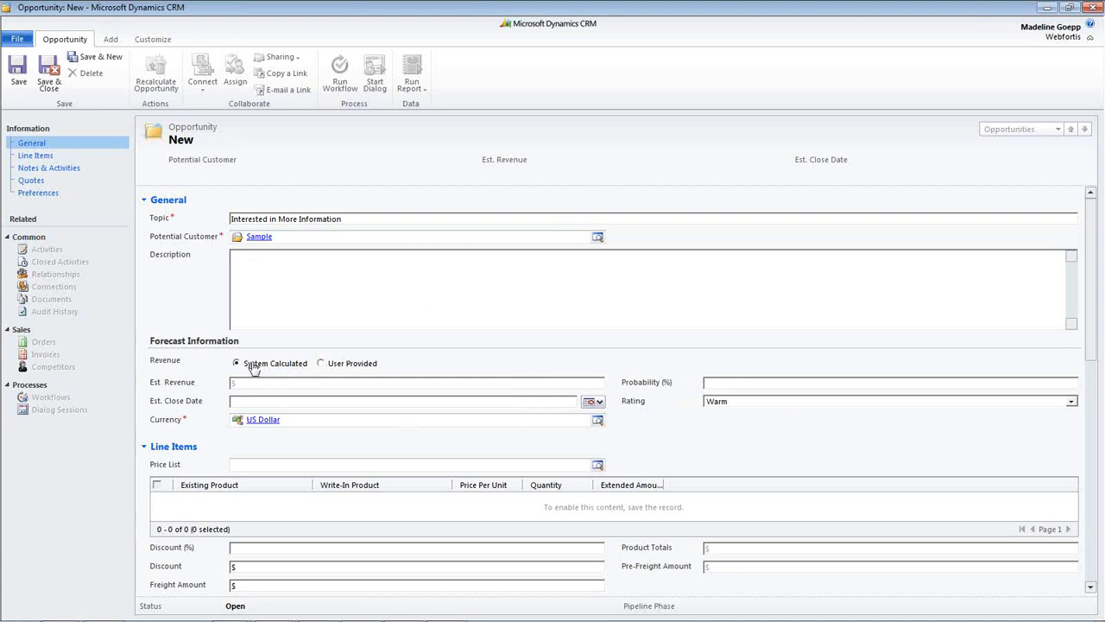
{"action": "left_click", "coordinate": [321, 362]}
{"action": "type", "text": "12000"}
{"action": "left_click", "coordinate": [237, 364]}
- Set the opportunity's price list to Primary in its line items section and save the opportunity
{"action": "scroll", "coordinate": [933, 454], "scroll_direction": "down", "scroll_amount": 1}
{"action": "scroll", "coordinate": [934, 453], "scroll_direction": "down", "scroll_amount": 3}
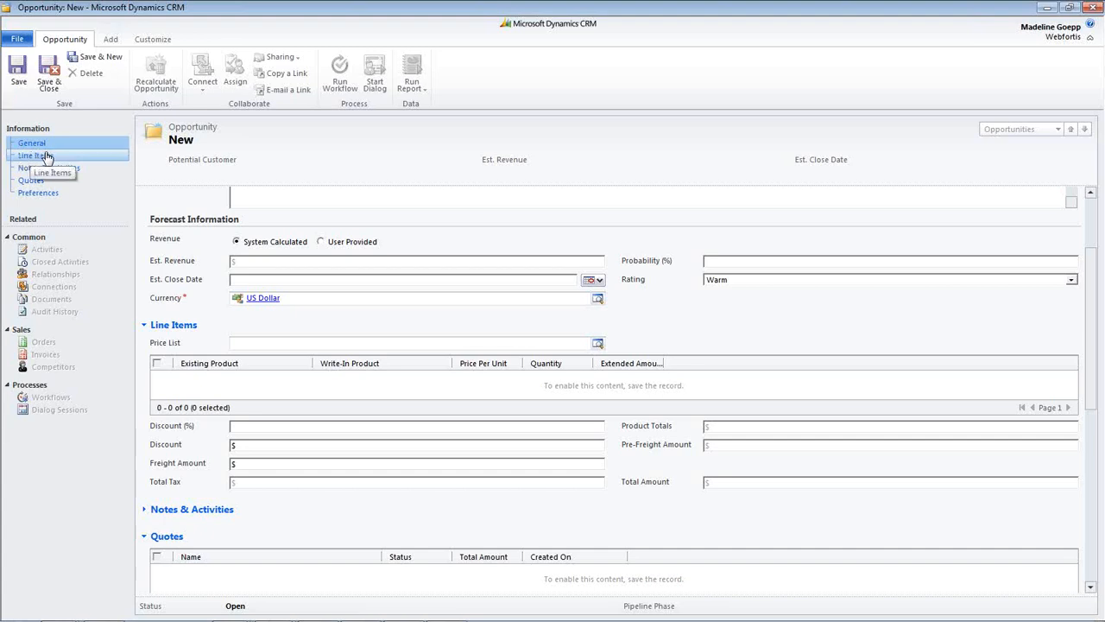
{"action": "left_click", "coordinate": [46, 157]}
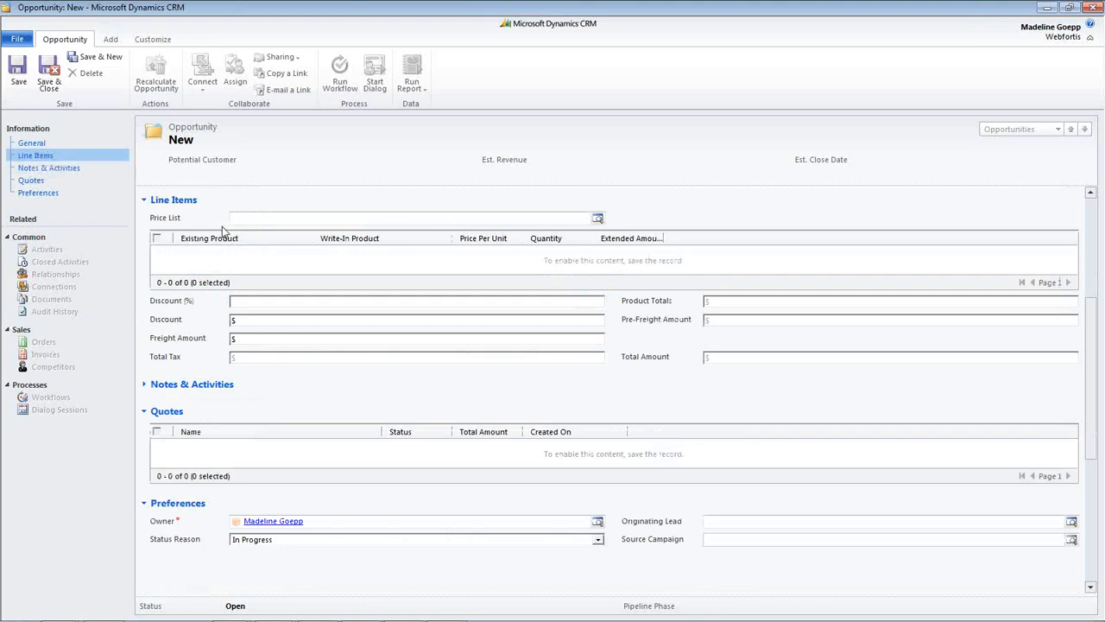
{"action": "left_click", "coordinate": [597, 221]}
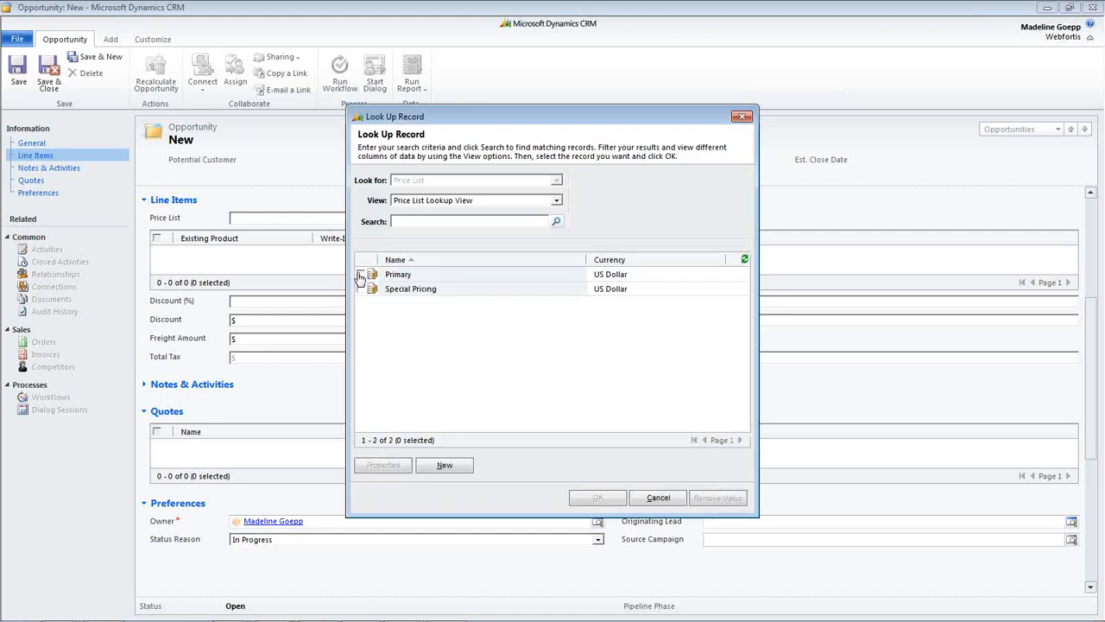
{"action": "left_click", "coordinate": [361, 274]}
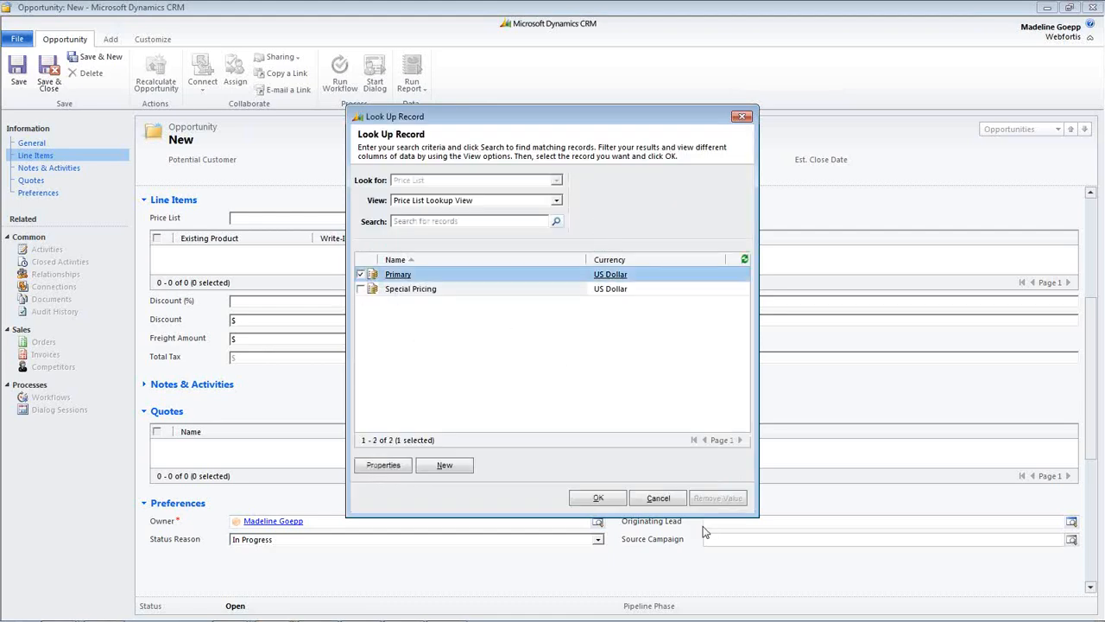
{"action": "left_click", "coordinate": [598, 498]}
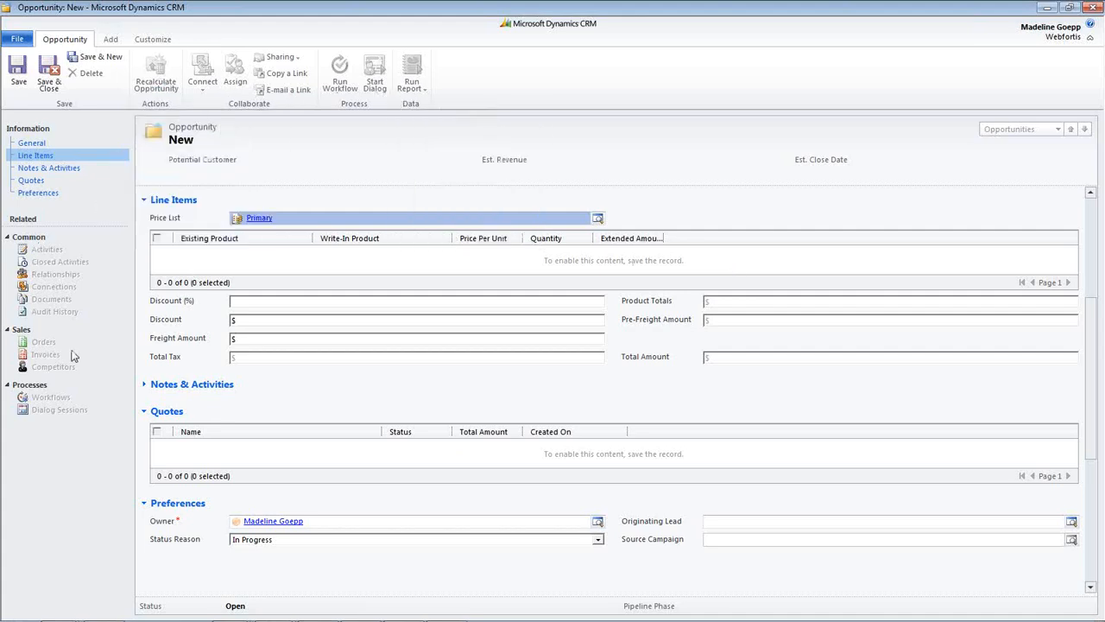
{"action": "left_click", "coordinate": [19, 76]}
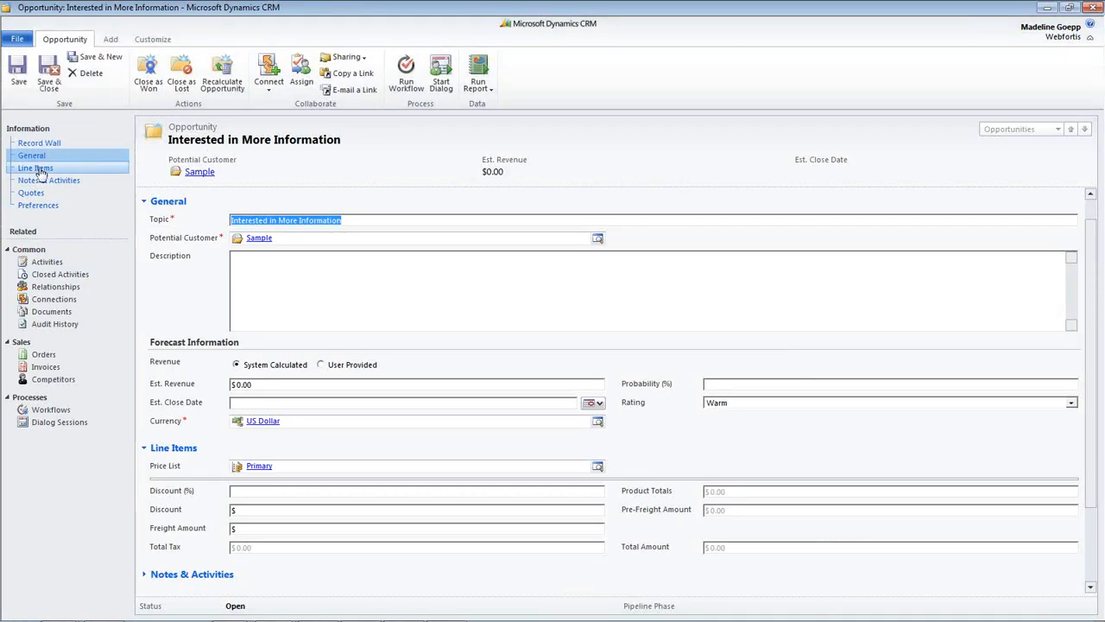
- Add a new opportunity product to the line items and choose the existing Product B for it
{"action": "left_click", "coordinate": [39, 170]}
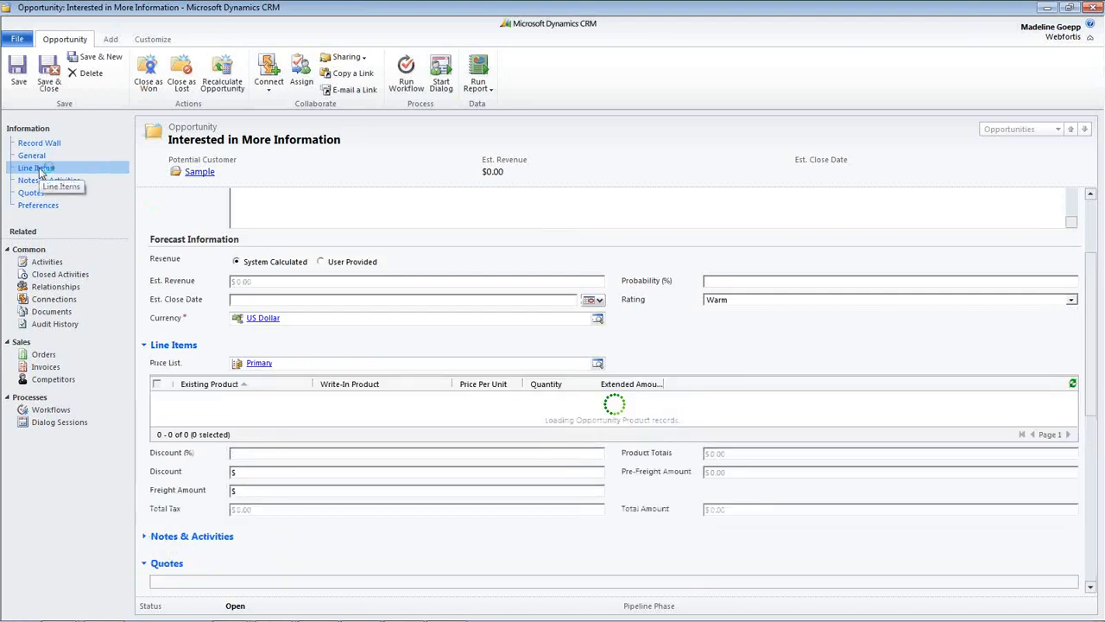
{"action": "left_click", "coordinate": [179, 410]}
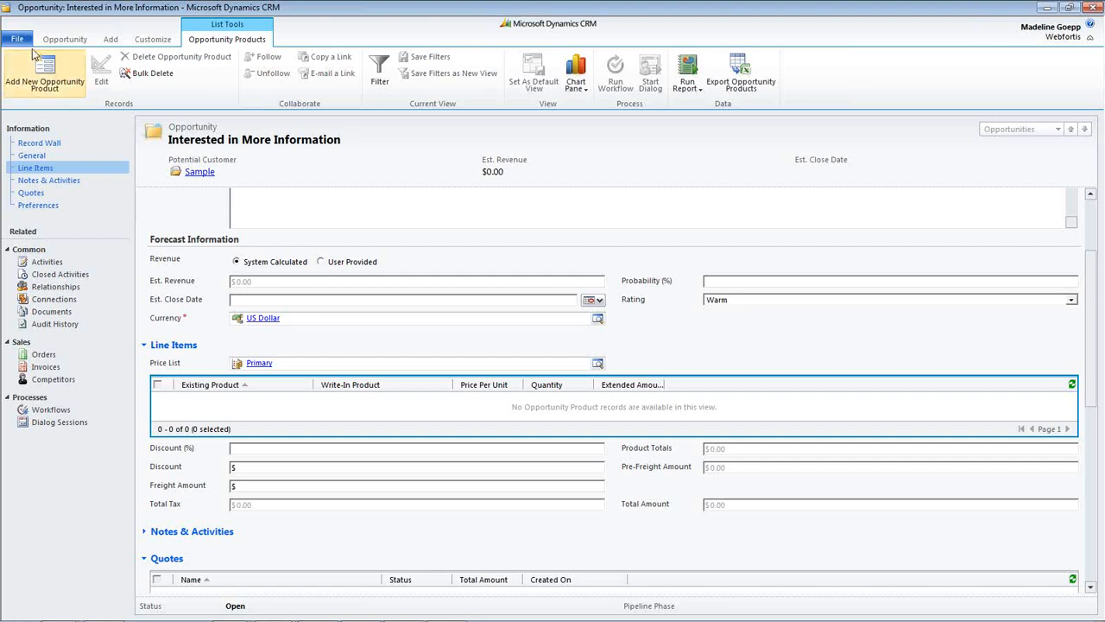
{"action": "left_click", "coordinate": [49, 69]}
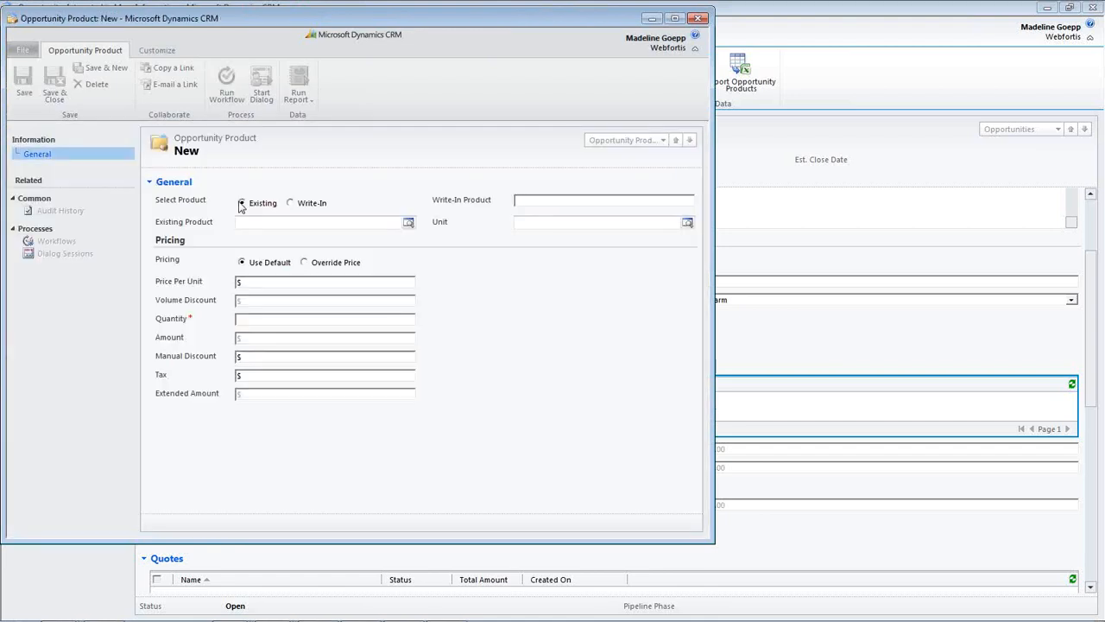
{"action": "left_click", "coordinate": [292, 204]}
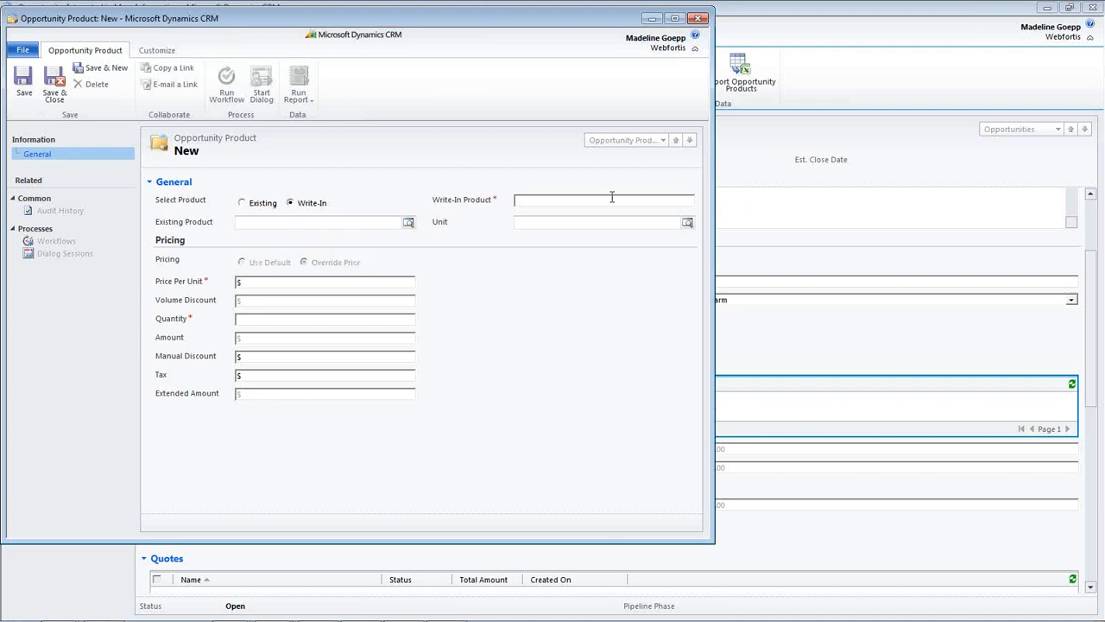
{"action": "left_click", "coordinate": [243, 204]}
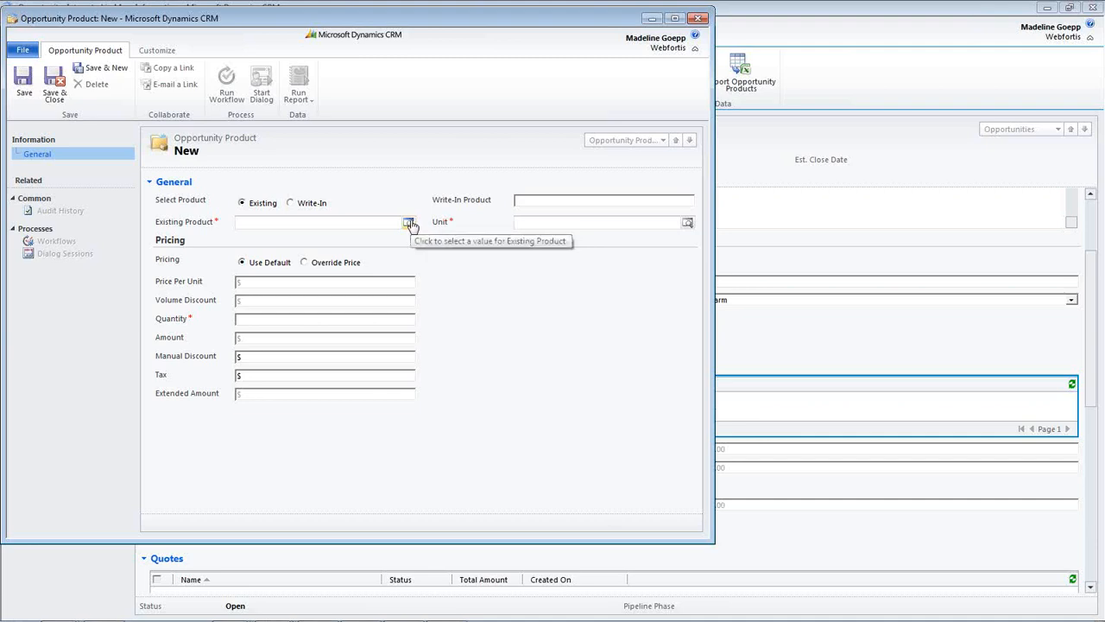
{"action": "left_click", "coordinate": [359, 222]}
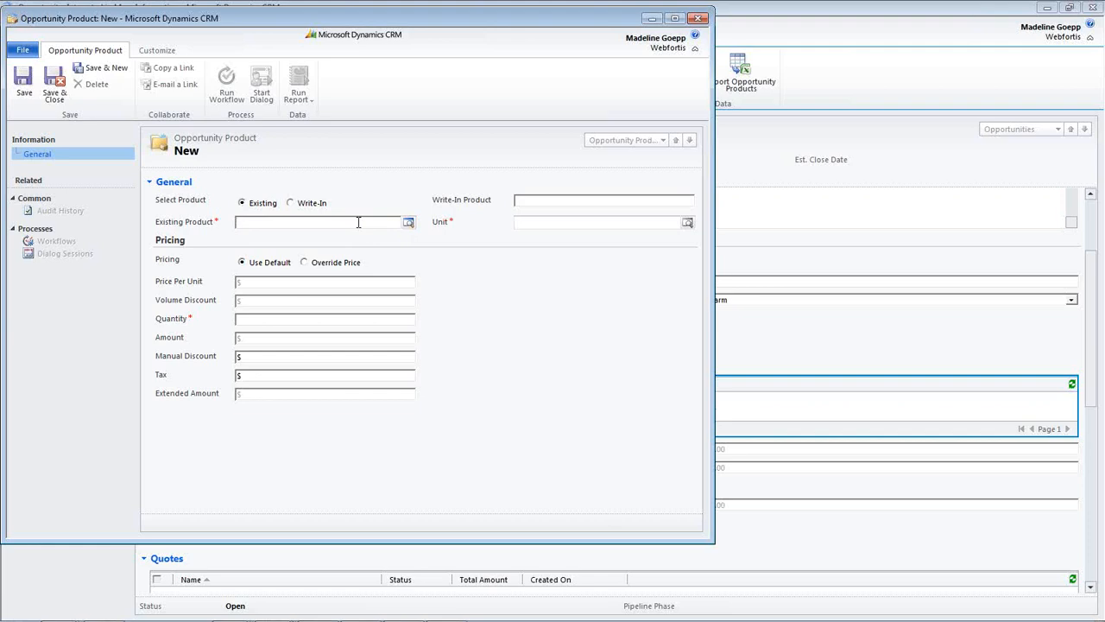
{"action": "type", "text": "pro"}
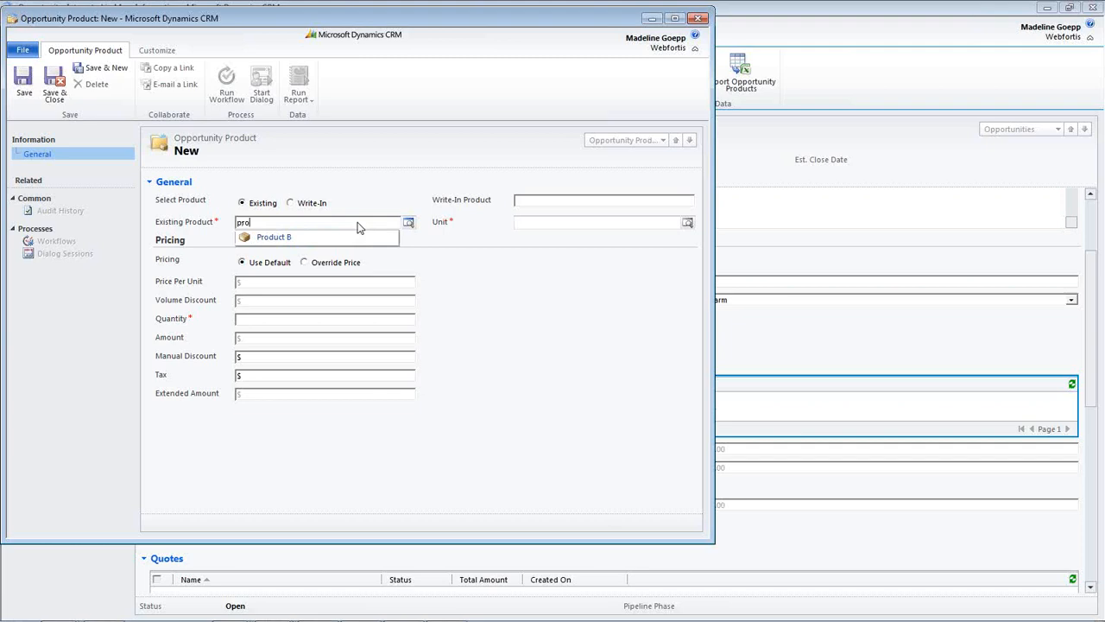
{"action": "key", "text": "Tab"}
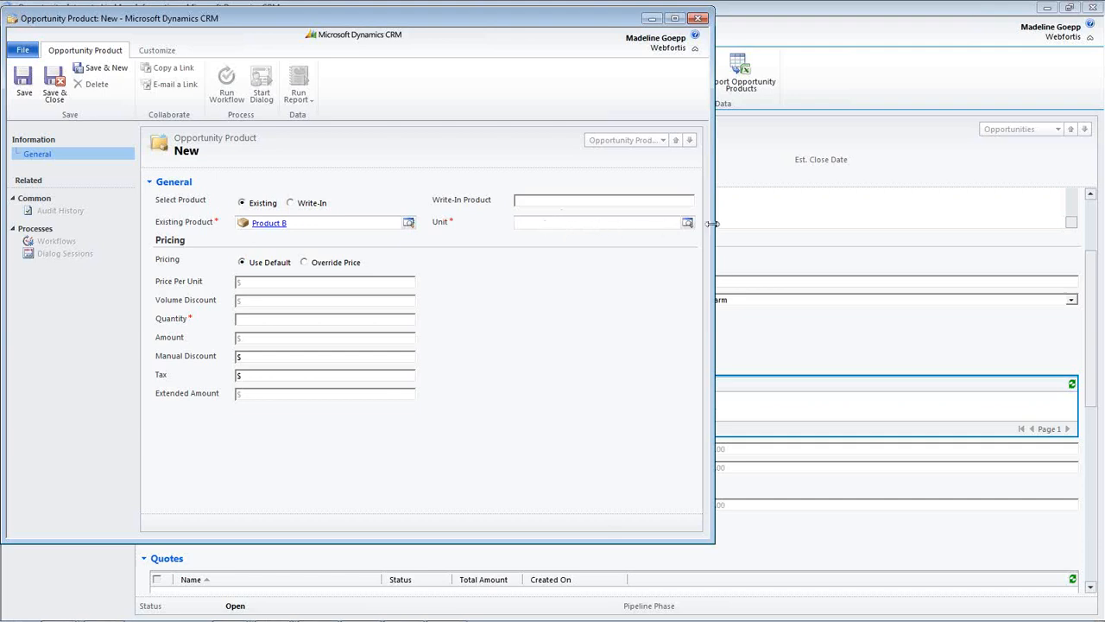
- Set the opportunity product's unit to Primary Unit with default pricing and quantity 10, and save and close it
{"action": "left_click", "coordinate": [628, 216]}
{"action": "type", "text": "p"}
{"action": "key", "text": "Tab"}
{"action": "left_click", "coordinate": [320, 265]}
{"action": "left_click", "coordinate": [242, 262]}
{"action": "left_click", "coordinate": [52, 90]}
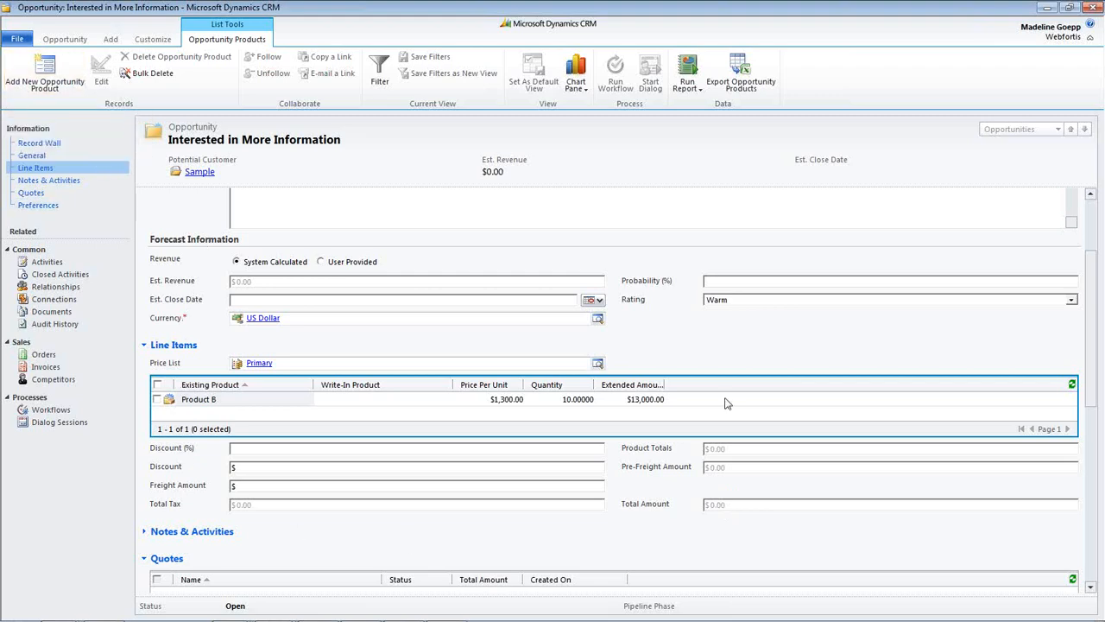
- Recalculate the opportunity so its totals include the Product B line item
{"action": "left_click", "coordinate": [57, 40]}
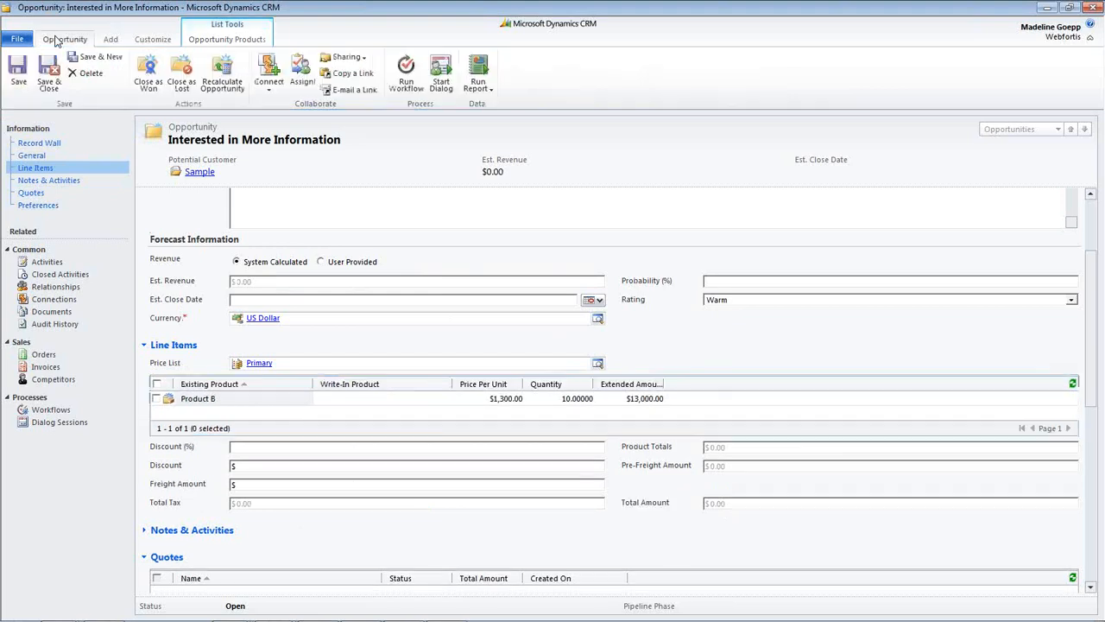
{"action": "left_click", "coordinate": [224, 88]}
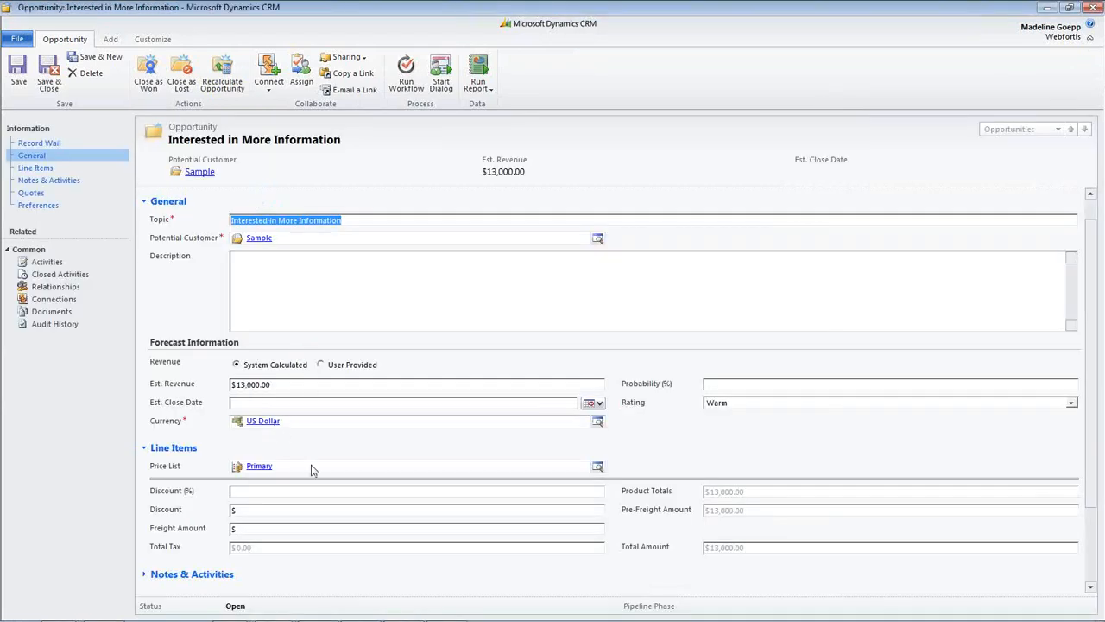
{"action": "scroll", "coordinate": [726, 552], "scroll_direction": "down", "scroll_amount": 1}
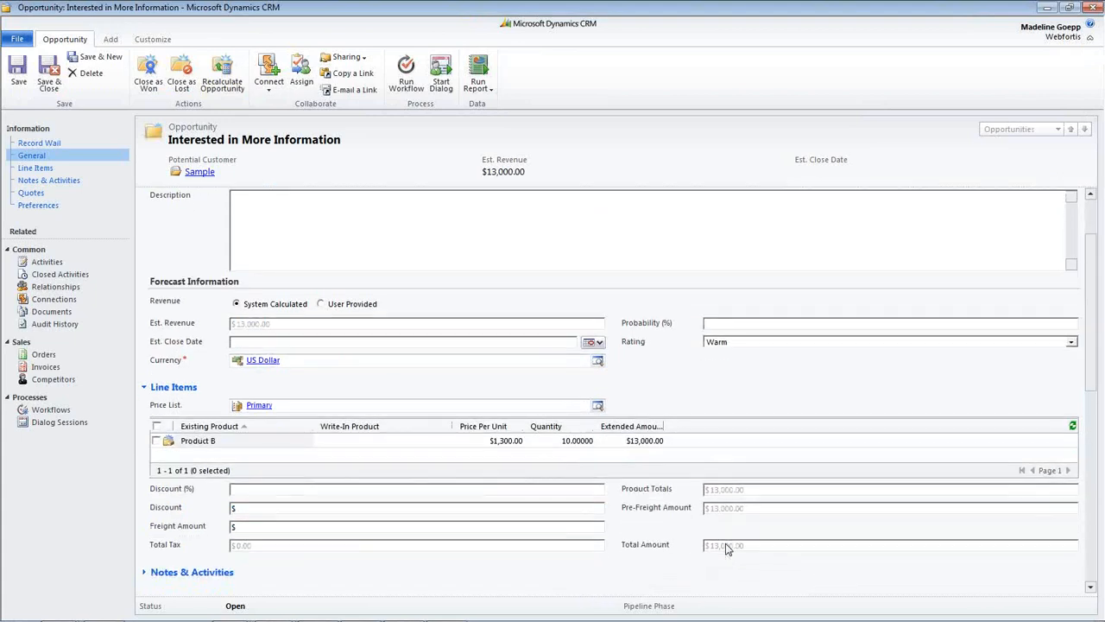
- Give the opportunity a 10% discount and a freight amount of $100, and recalculate it
{"action": "scroll", "coordinate": [723, 542], "scroll_direction": "down", "scroll_amount": 1}
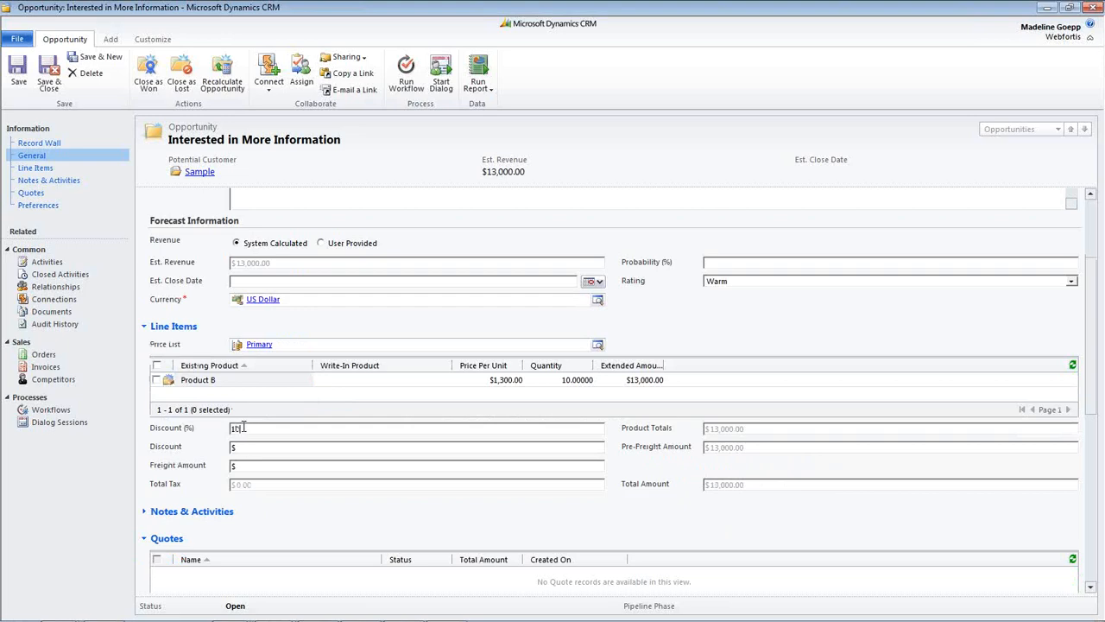
{"action": "left_click", "coordinate": [298, 466]}
{"action": "type", "text": "100"}
{"action": "left_click", "coordinate": [222, 76]}
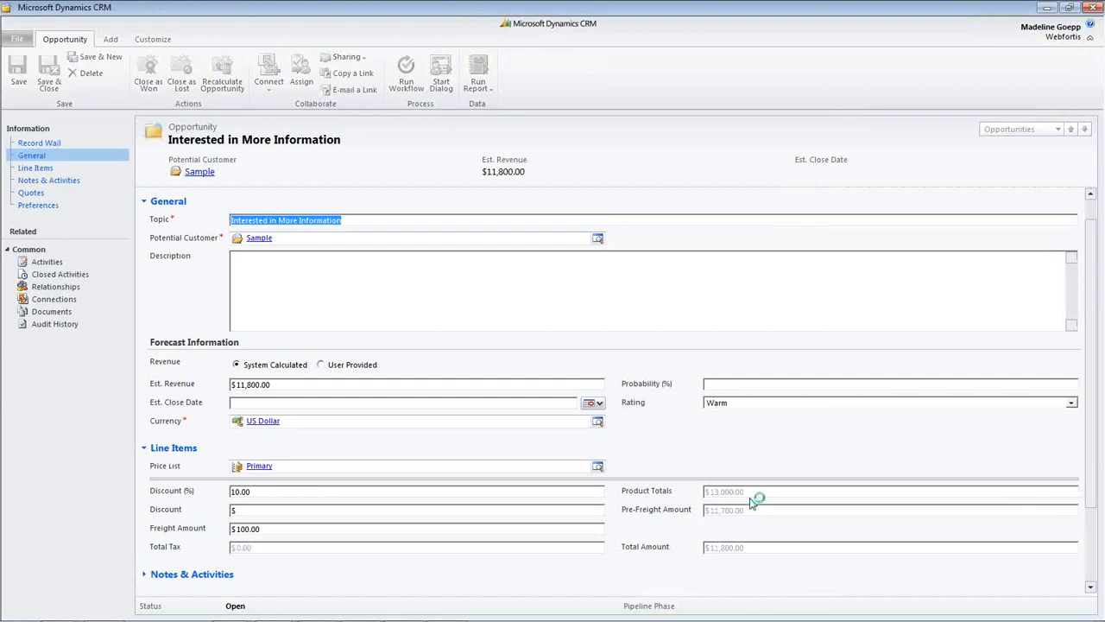
{"action": "scroll", "coordinate": [807, 540], "scroll_direction": "down", "scroll_amount": 3}
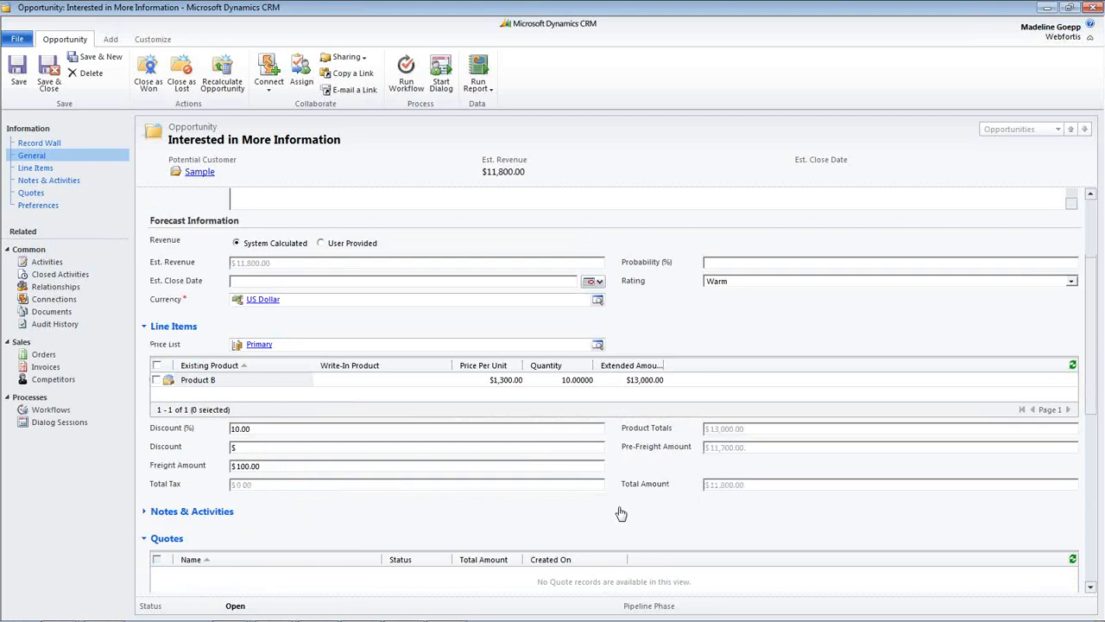
- Close the opportunity as Won with an actual revenue of $11,900.00 and a close date of 8/16/2012
{"action": "scroll", "coordinate": [621, 514], "scroll_direction": "up", "scroll_amount": 3}
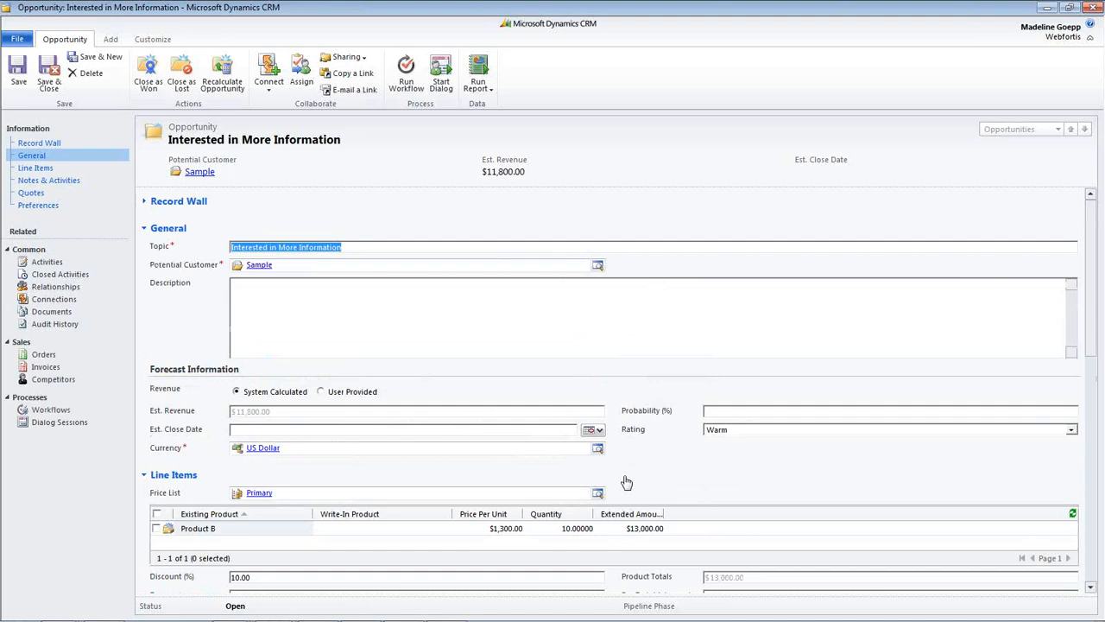
{"action": "left_click", "coordinate": [147, 74]}
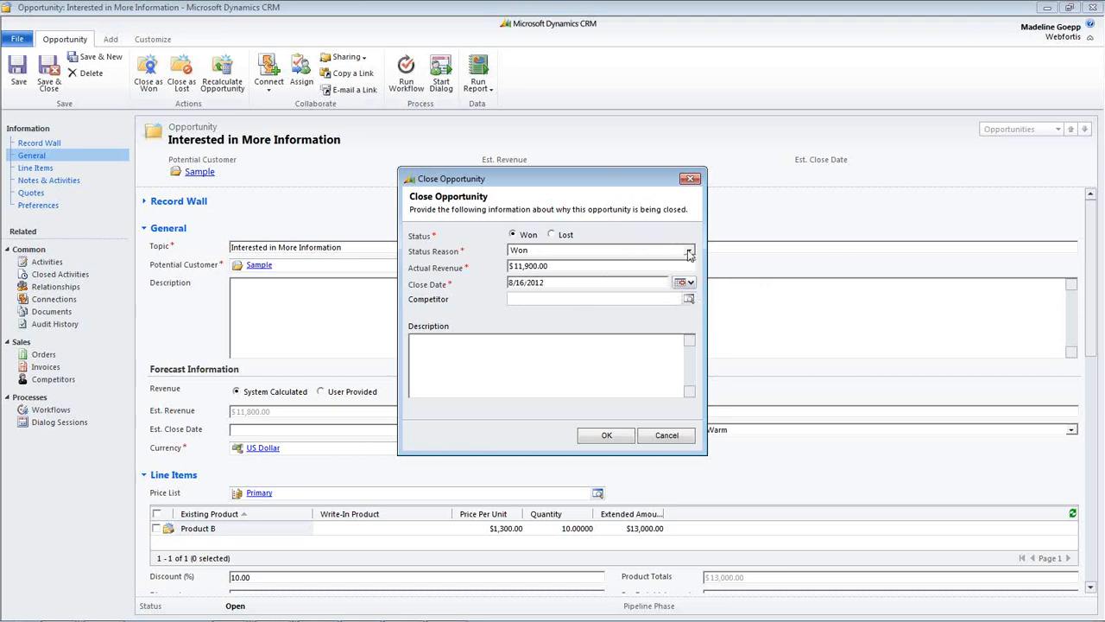
{"action": "left_click", "coordinate": [553, 235]}
{"action": "left_click", "coordinate": [513, 235]}
{"action": "left_click", "coordinate": [607, 436]}
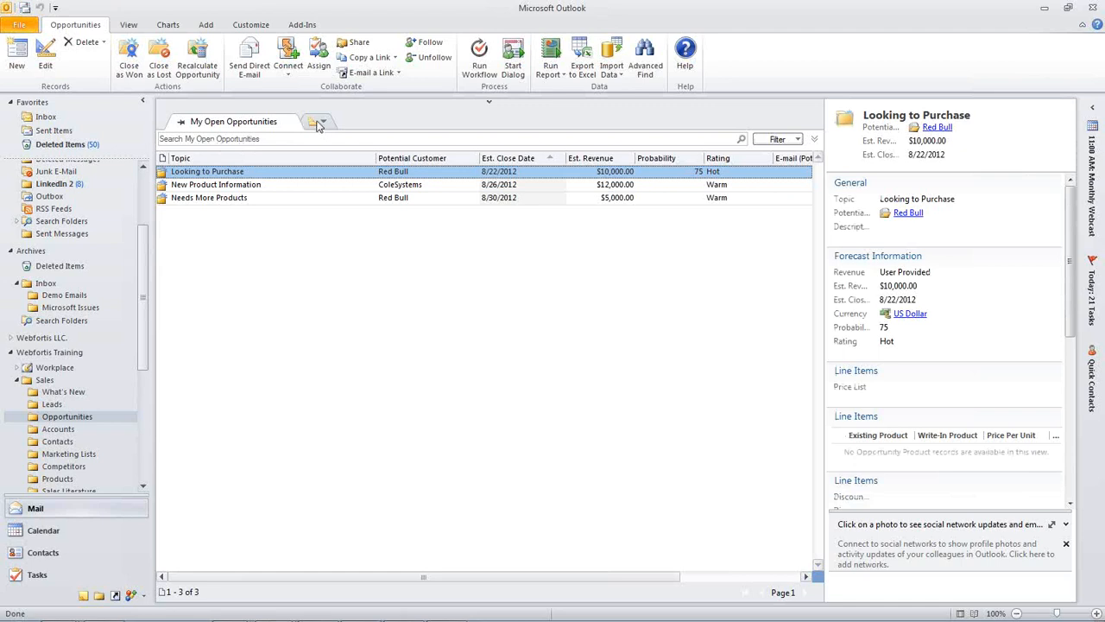
- Turn off the reading pane for the opportunities list and display the chart pane on the right
{"action": "left_click", "coordinate": [130, 25]}
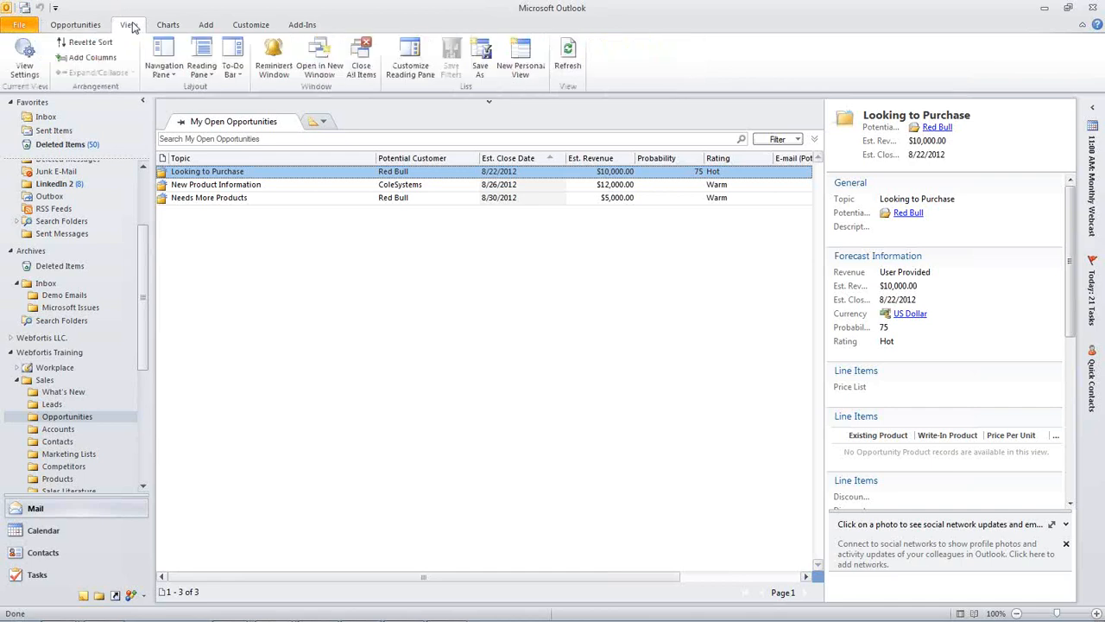
{"action": "left_click", "coordinate": [211, 75]}
{"action": "left_click", "coordinate": [216, 119]}
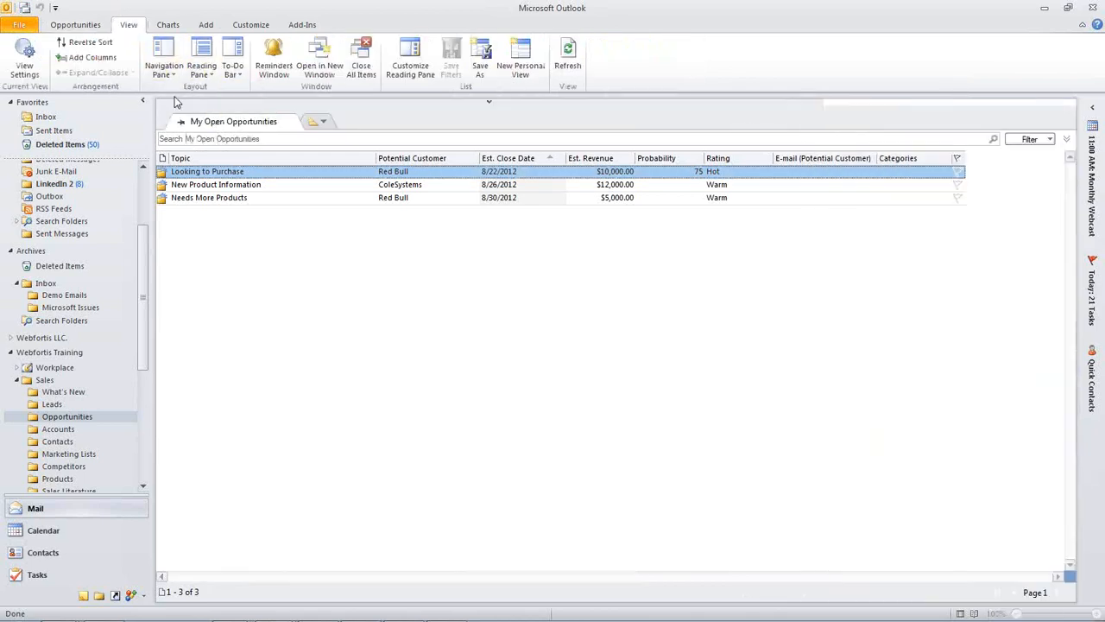
{"action": "left_click", "coordinate": [169, 25]}
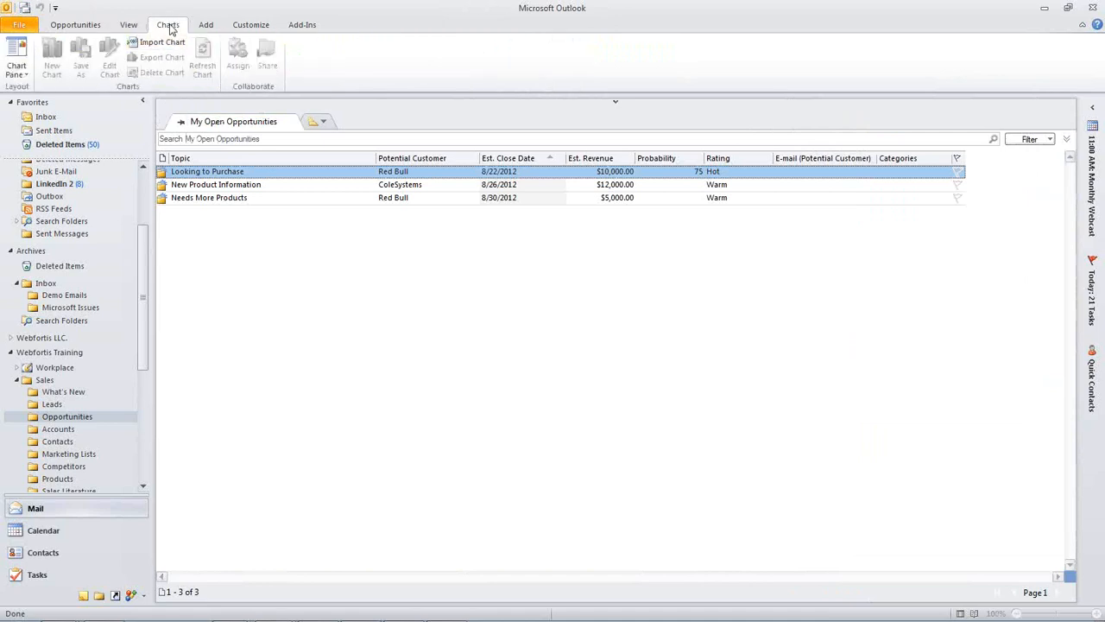
{"action": "left_click", "coordinate": [17, 71]}
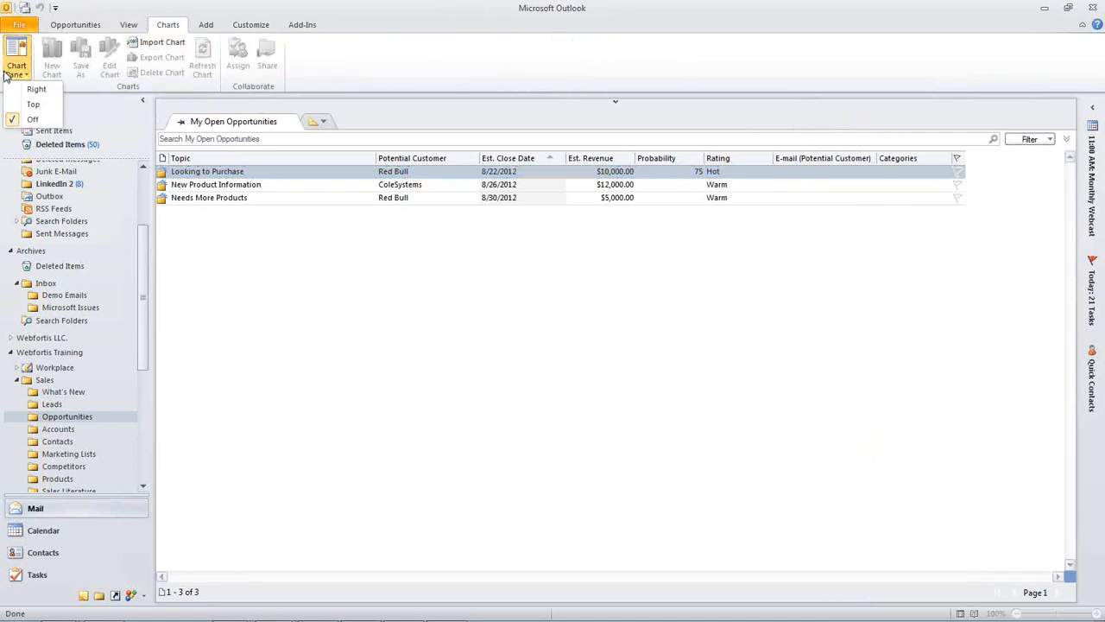
{"action": "left_click", "coordinate": [20, 91]}
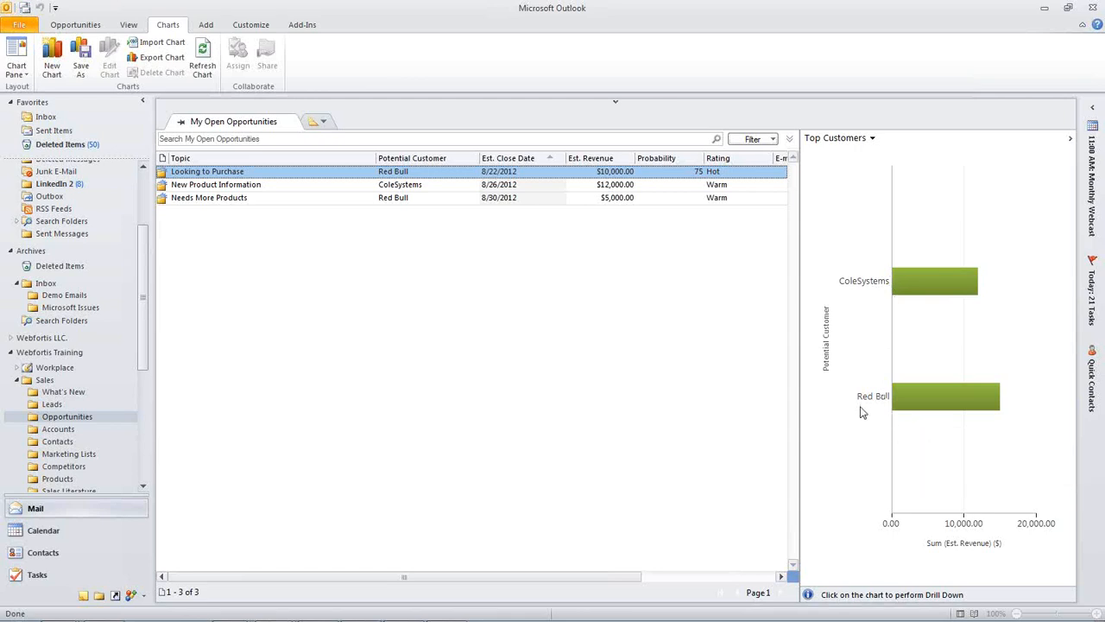
- Switch the chart to Deals Won vs. Deals Lost and show the Closed Opportunities view
{"action": "left_click", "coordinate": [382, 199]}
{"action": "left_click", "coordinate": [393, 173]}
{"action": "left_click", "coordinate": [834, 140]}
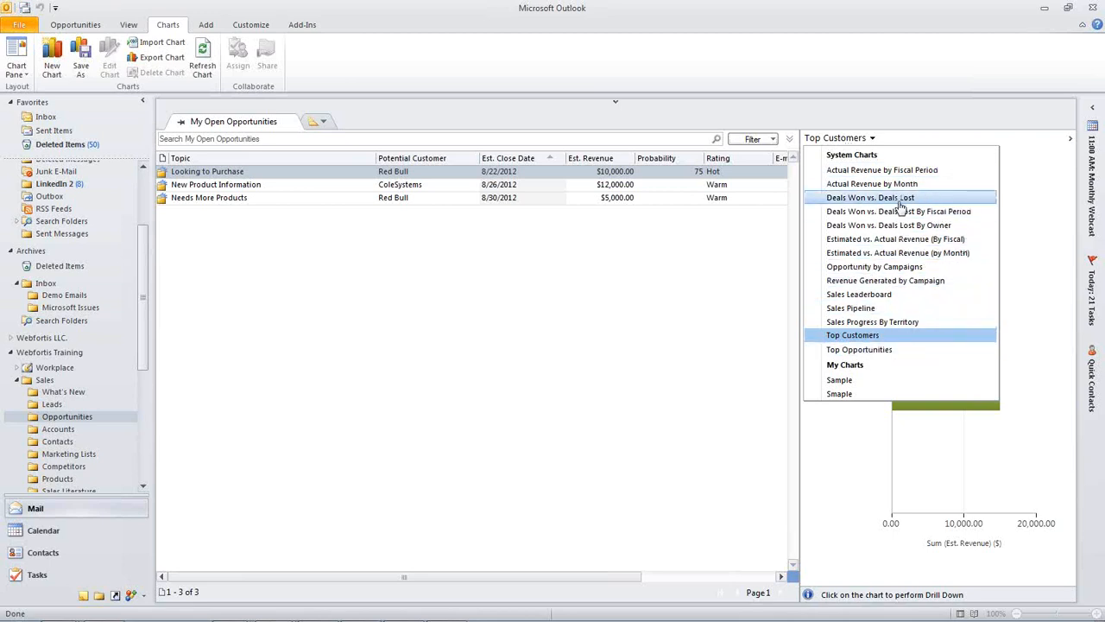
{"action": "left_click", "coordinate": [842, 203]}
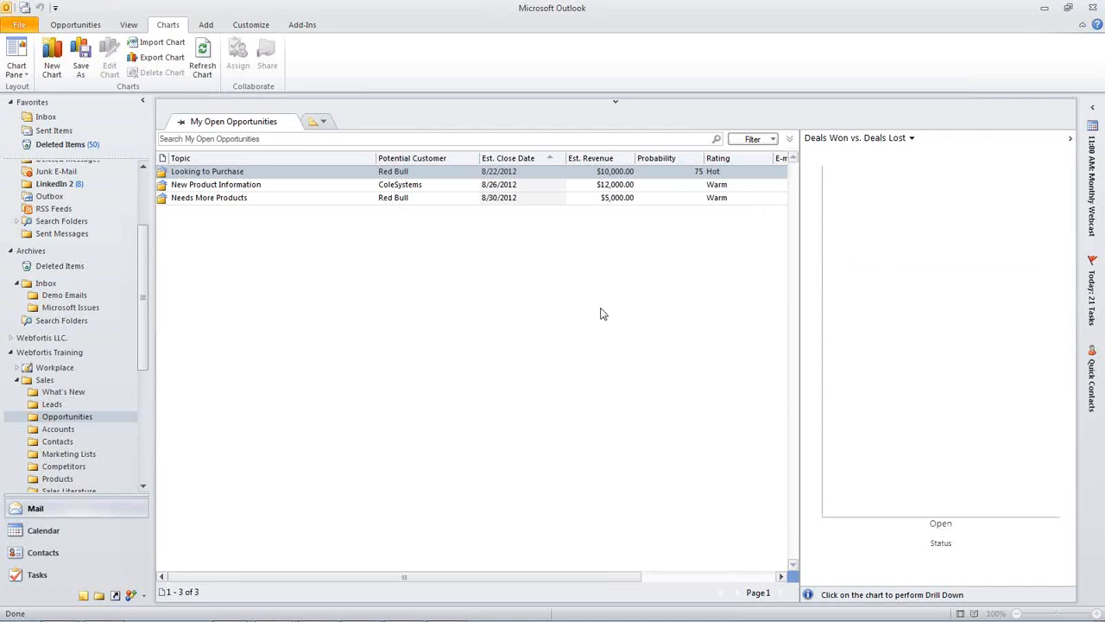
{"action": "left_click", "coordinate": [322, 121]}
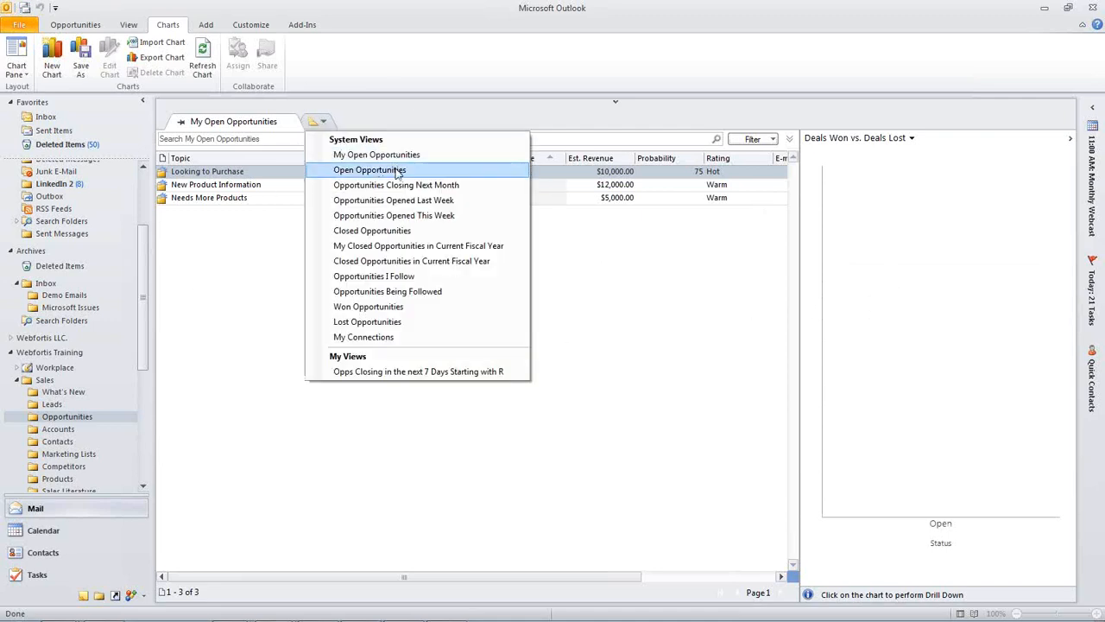
{"action": "left_click", "coordinate": [430, 232]}
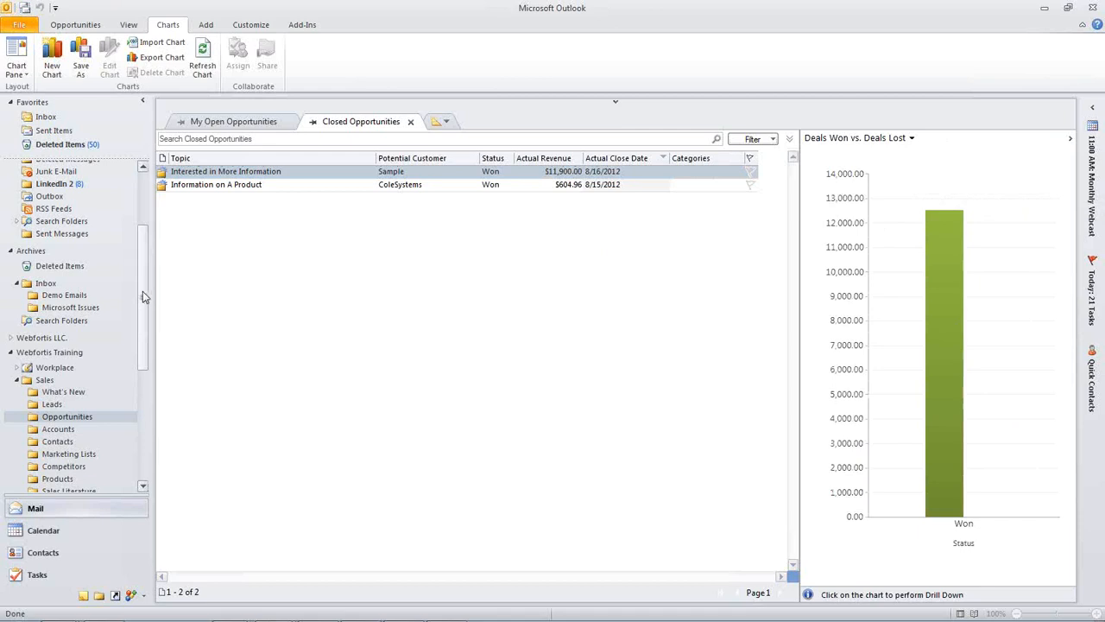
- Open the Revenue goal metric, review its rollup fields and description, and save and close it
{"action": "left_click_drag", "start_coordinate": [145, 296], "coordinate": [144, 372]}
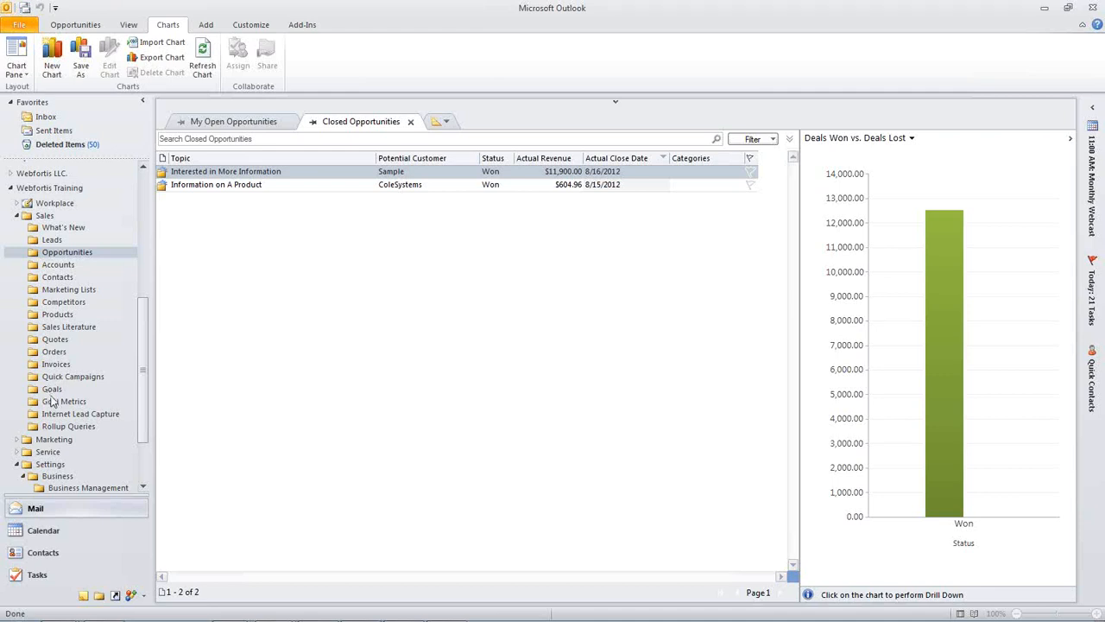
{"action": "left_click", "coordinate": [52, 403]}
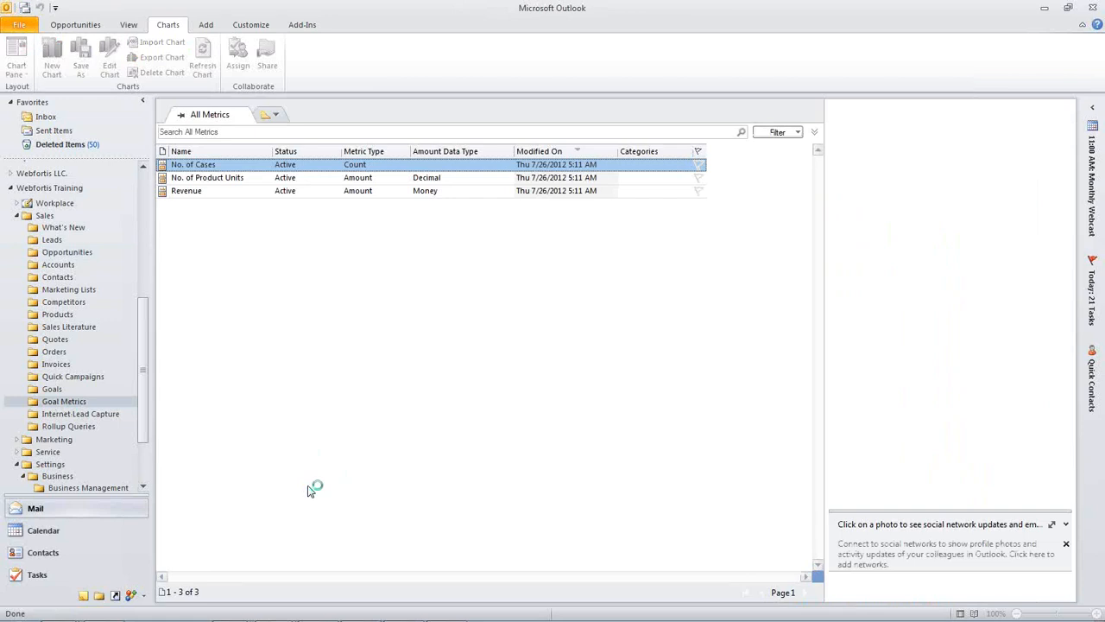
{"action": "left_click", "coordinate": [193, 191]}
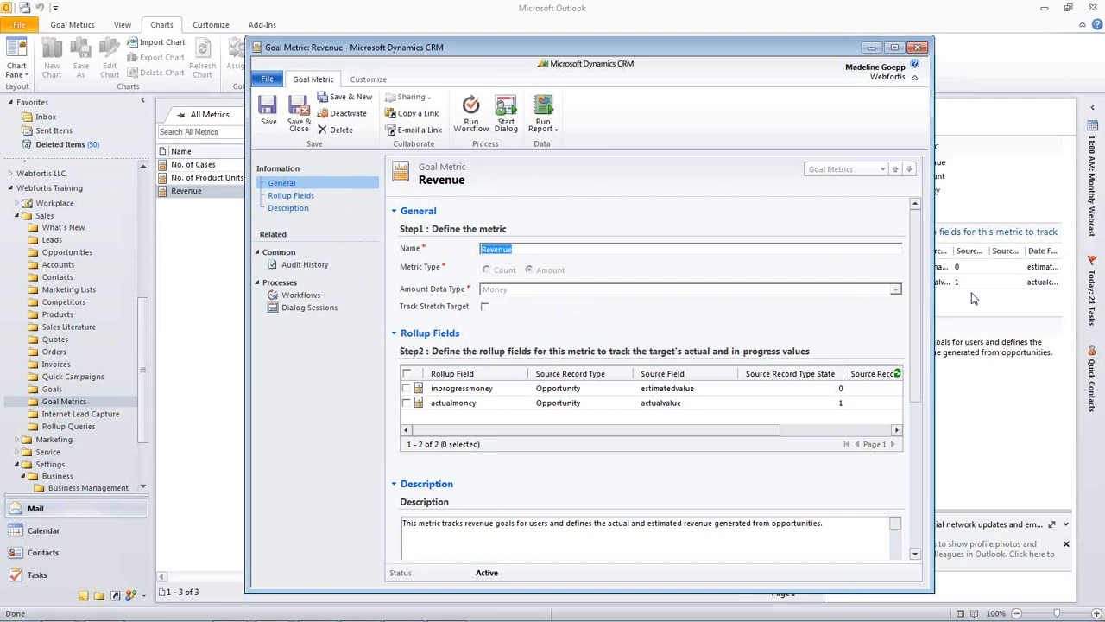
{"action": "scroll", "coordinate": [922, 374], "scroll_direction": "down", "scroll_amount": 3}
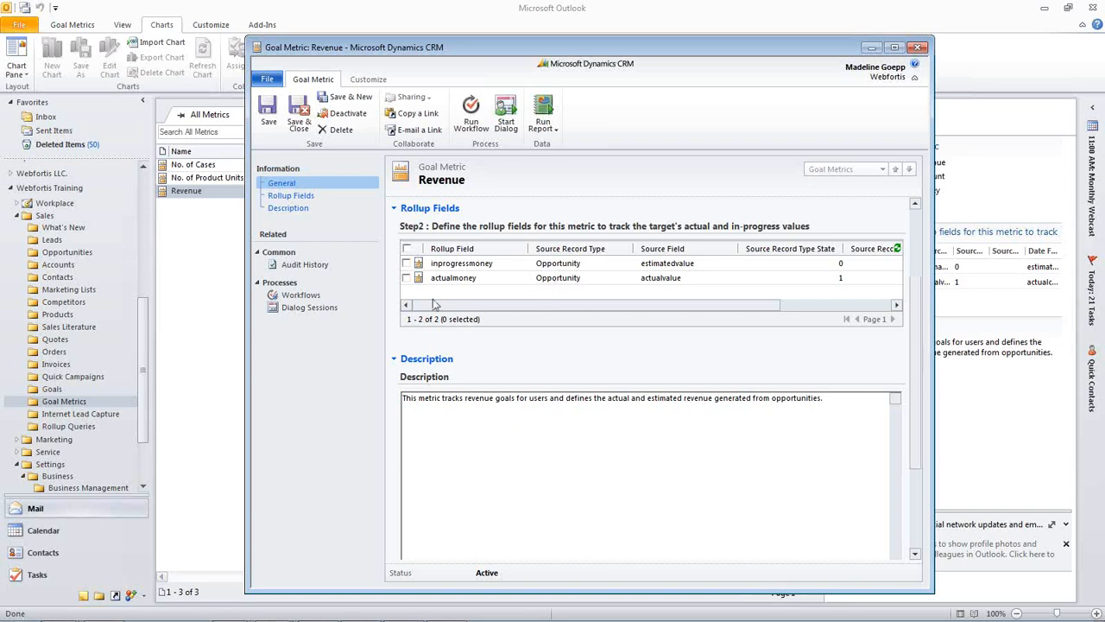
{"action": "left_click", "coordinate": [299, 122]}
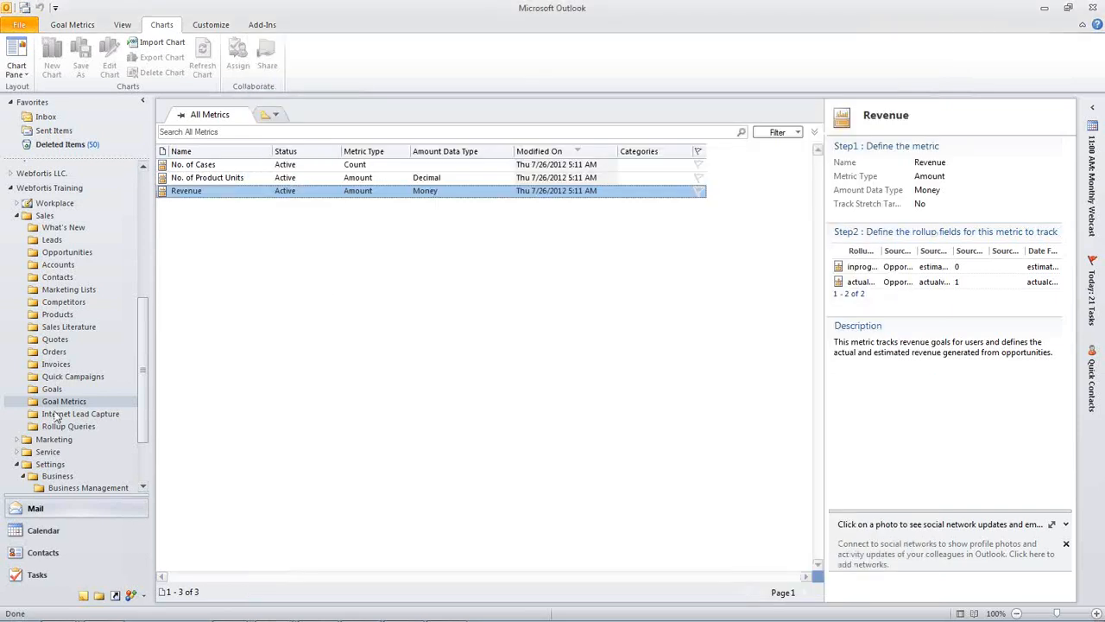
- Create a new goal named Opportunity Goals and assign the listed user as its goal owner
{"action": "left_click", "coordinate": [46, 390]}
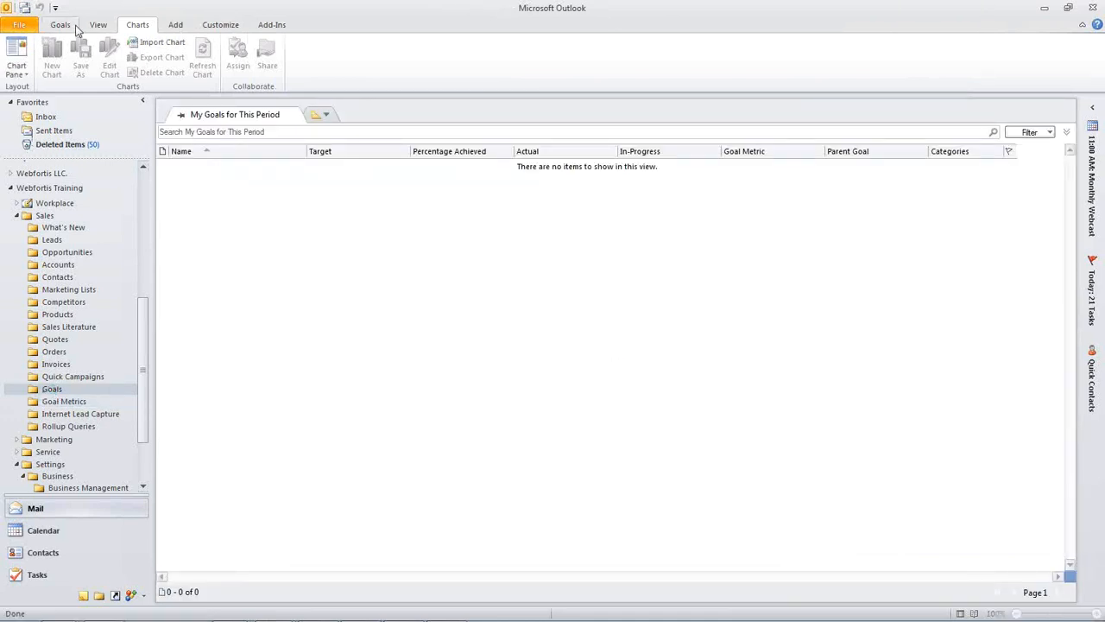
{"action": "left_click", "coordinate": [60, 25]}
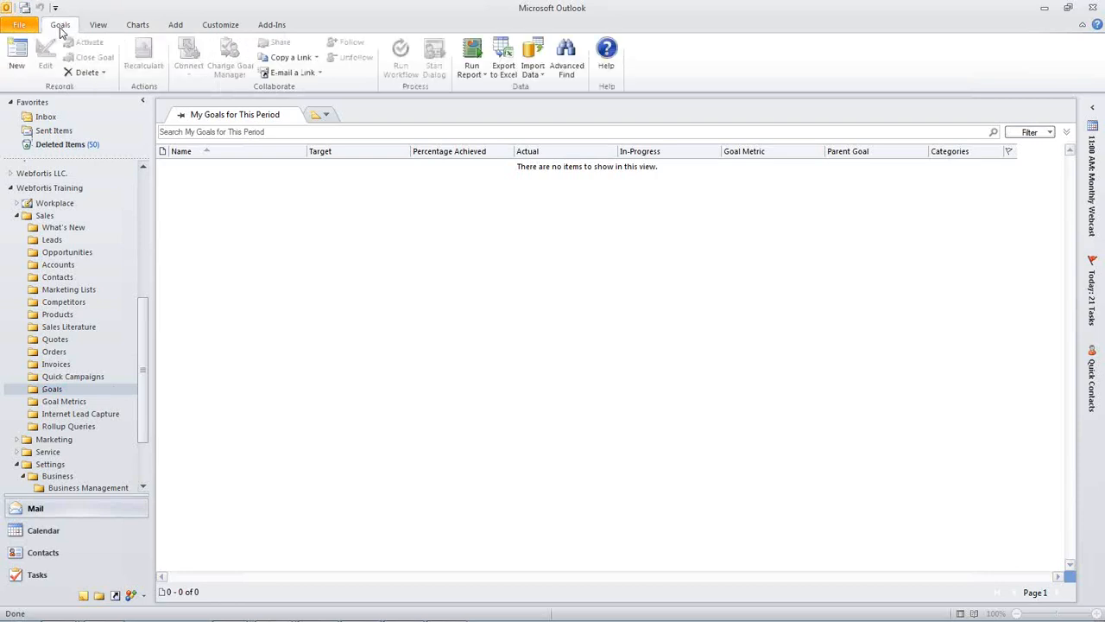
{"action": "left_click", "coordinate": [24, 66]}
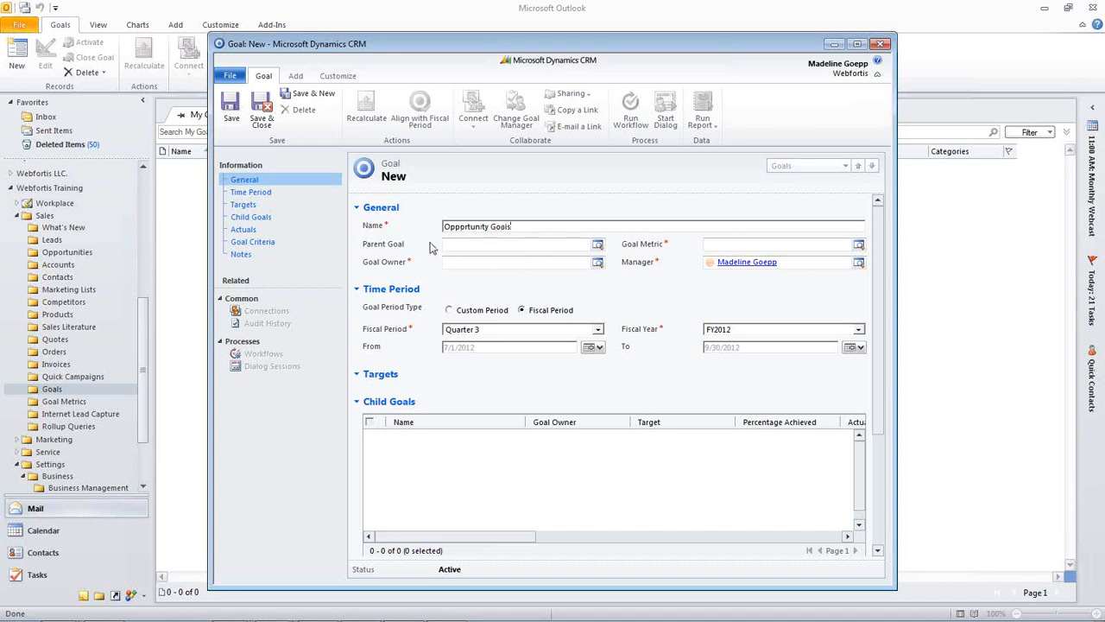
{"action": "left_click", "coordinate": [597, 262]}
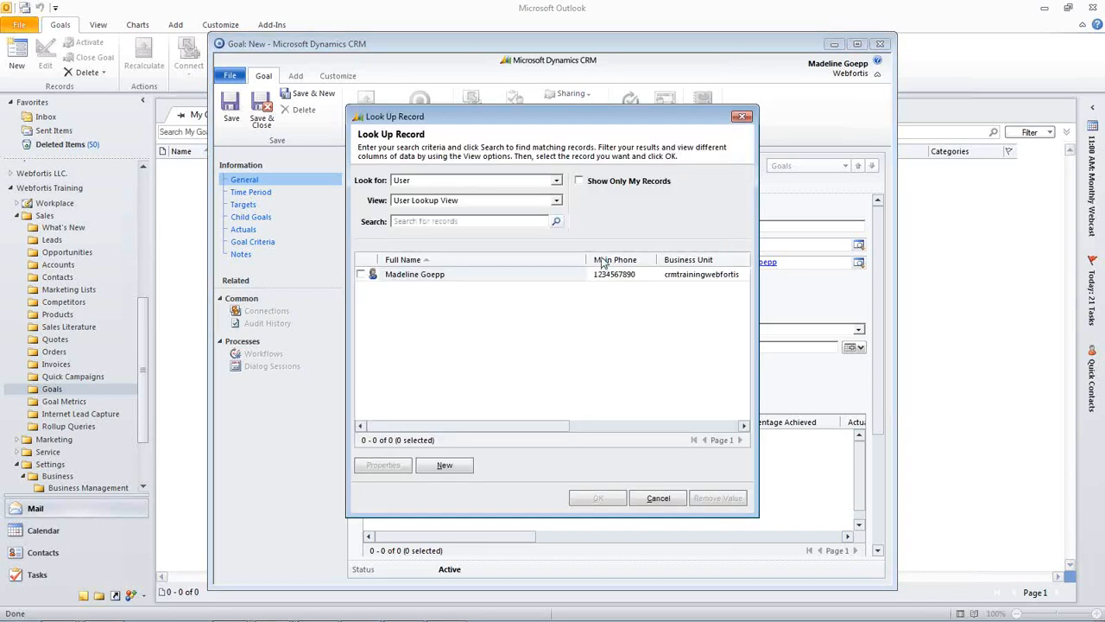
{"action": "left_click", "coordinate": [361, 277]}
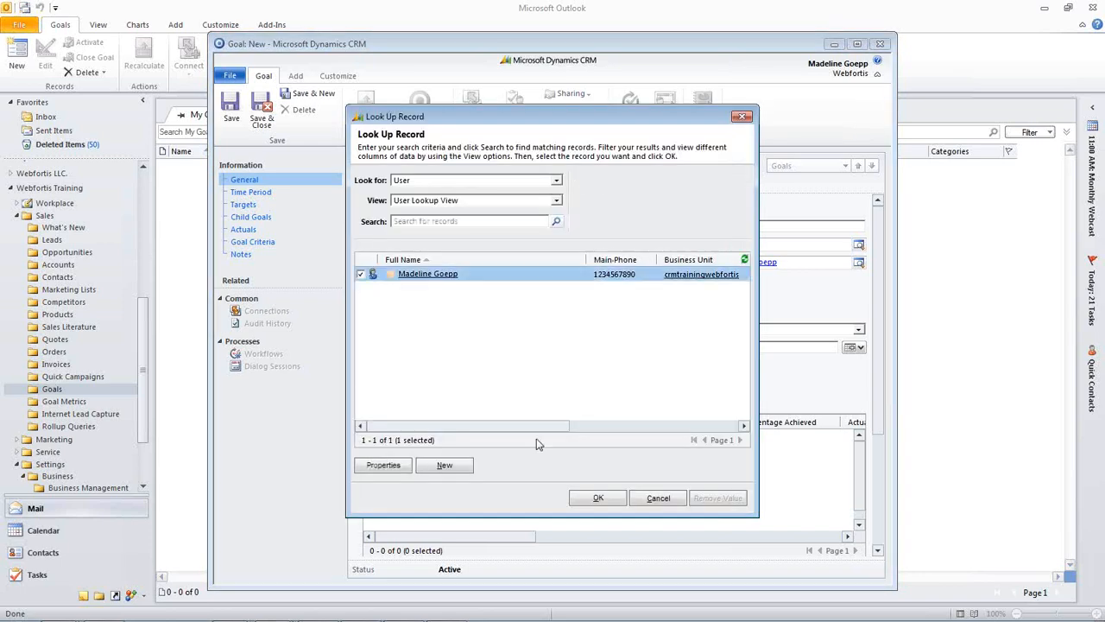
{"action": "left_click", "coordinate": [599, 499]}
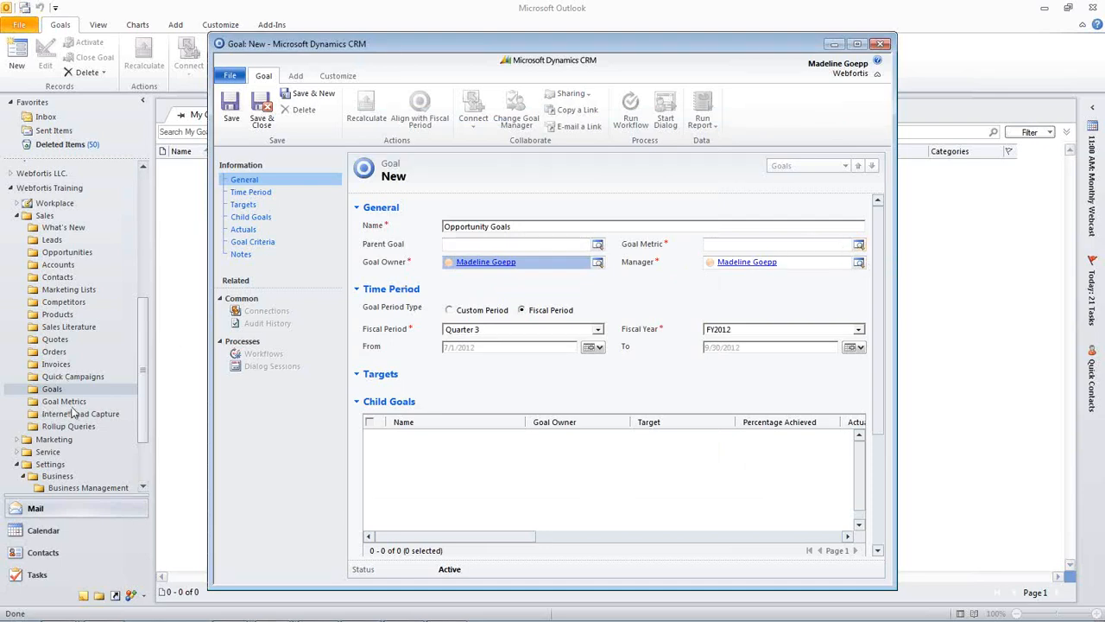
- Set the goal's metric to Revenue and its fiscal period to Quarter 3
{"action": "left_click", "coordinate": [860, 245]}
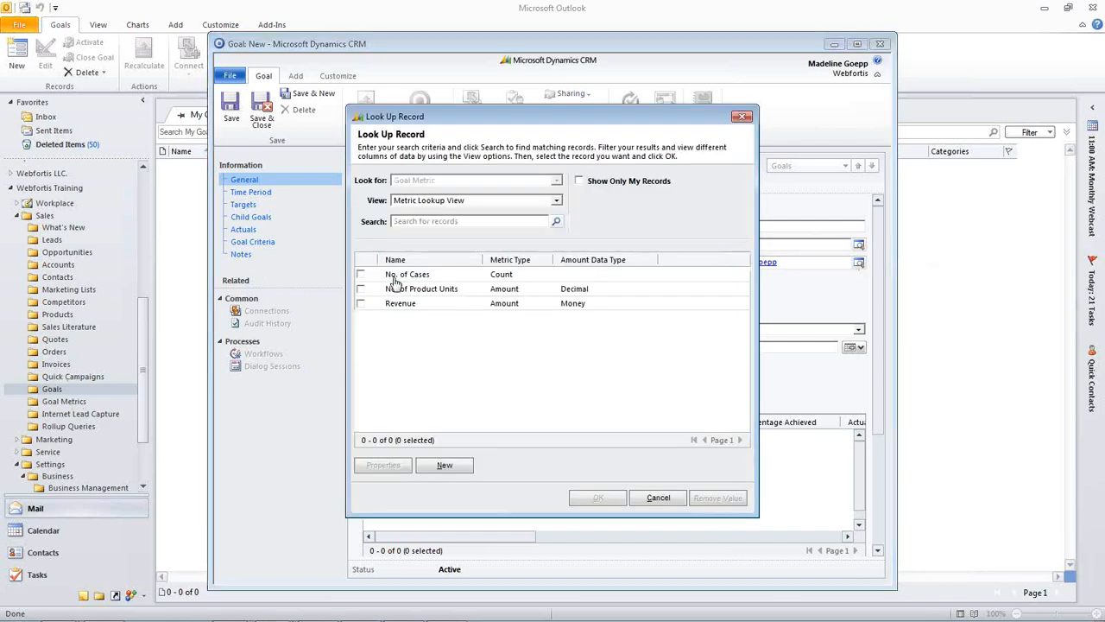
{"action": "left_click", "coordinate": [399, 303]}
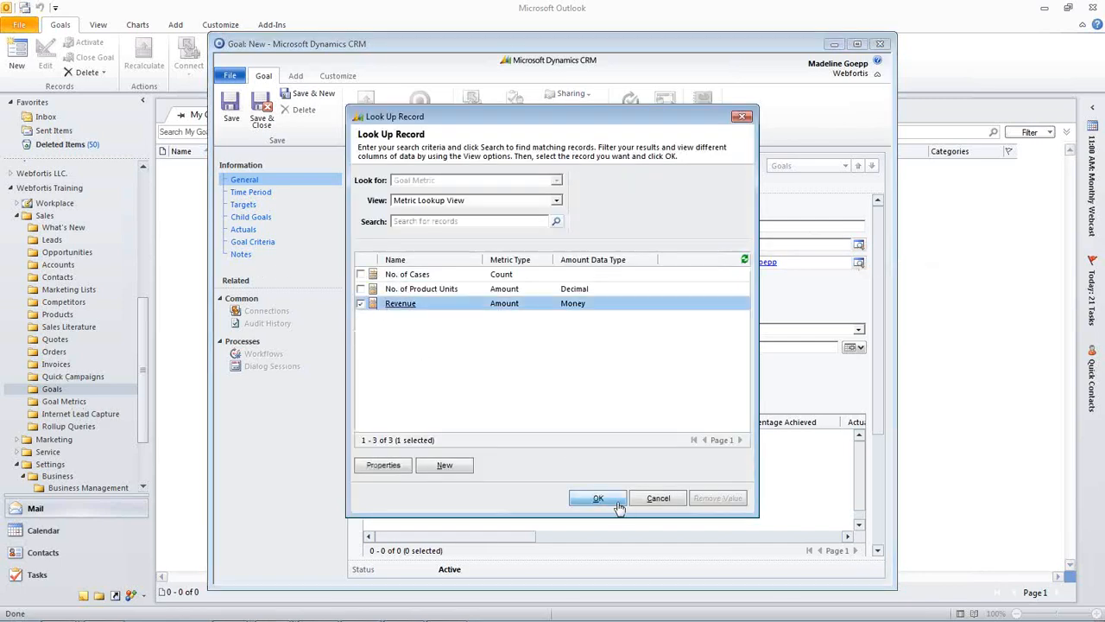
{"action": "left_click", "coordinate": [598, 498]}
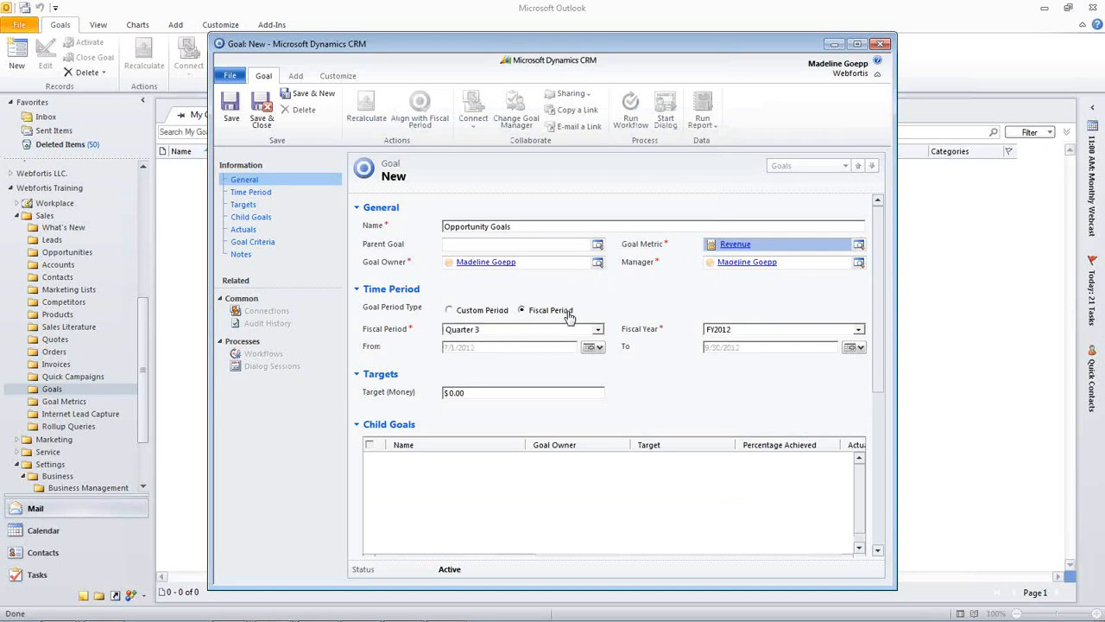
{"action": "left_click", "coordinate": [524, 333]}
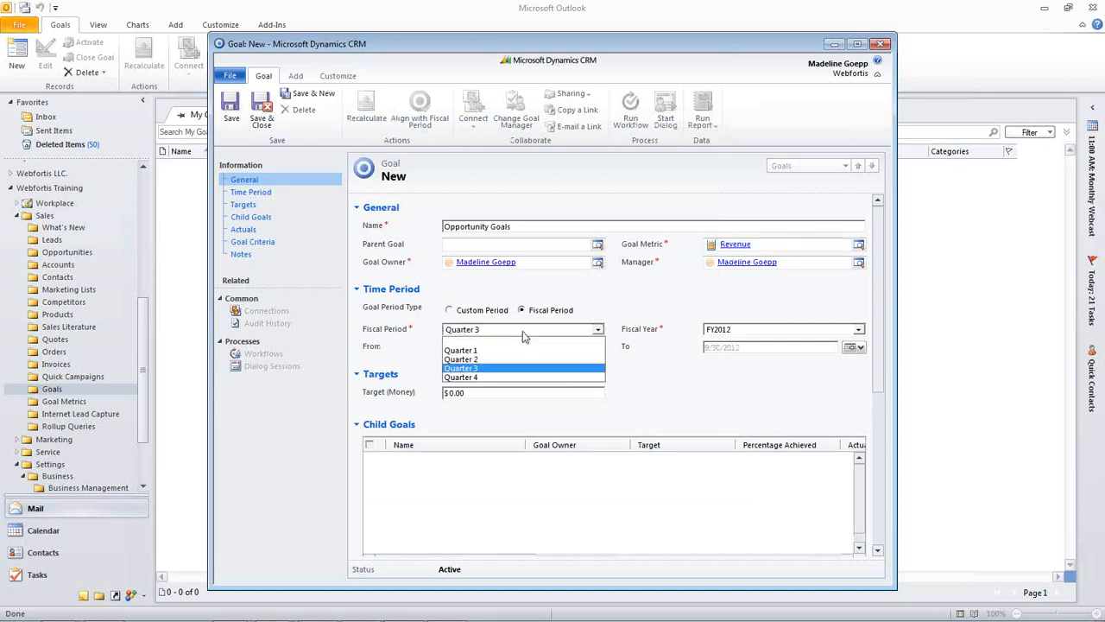
{"action": "left_click", "coordinate": [498, 369]}
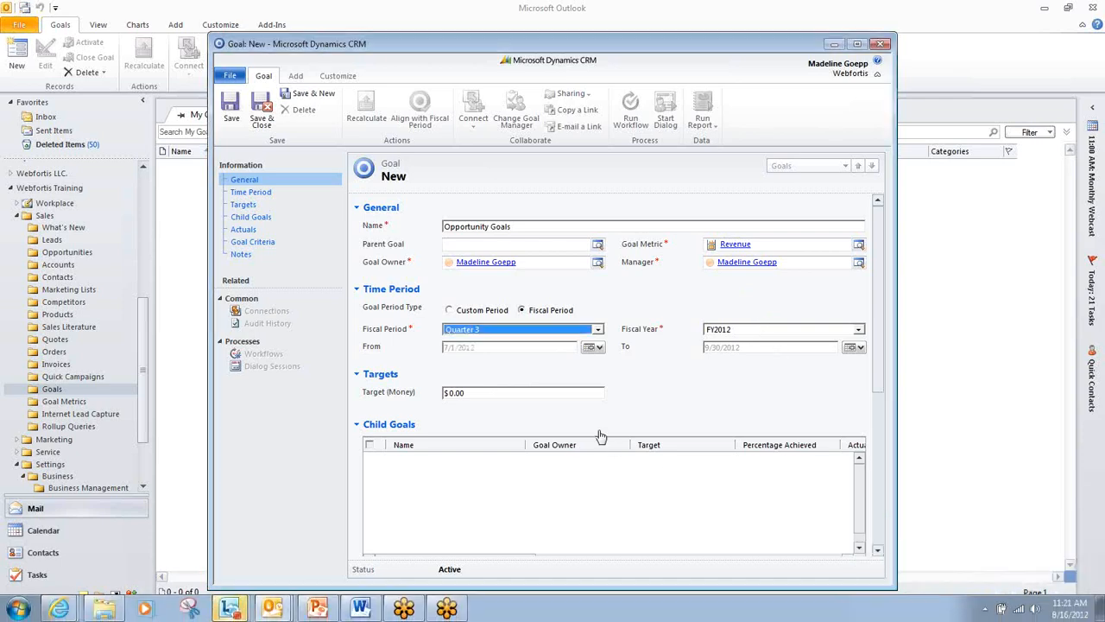
{"action": "left_click", "coordinate": [649, 387]}
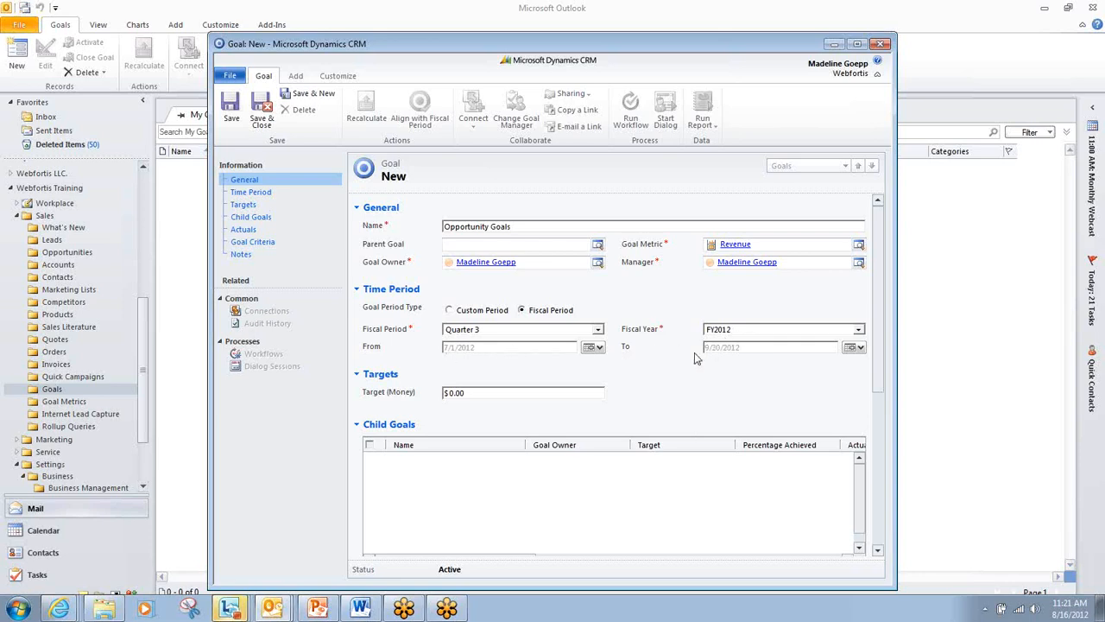
- Set the goal's money target to $10,000.00, review the actuals and goal criteria, and save the goal
{"action": "left_click", "coordinate": [722, 375]}
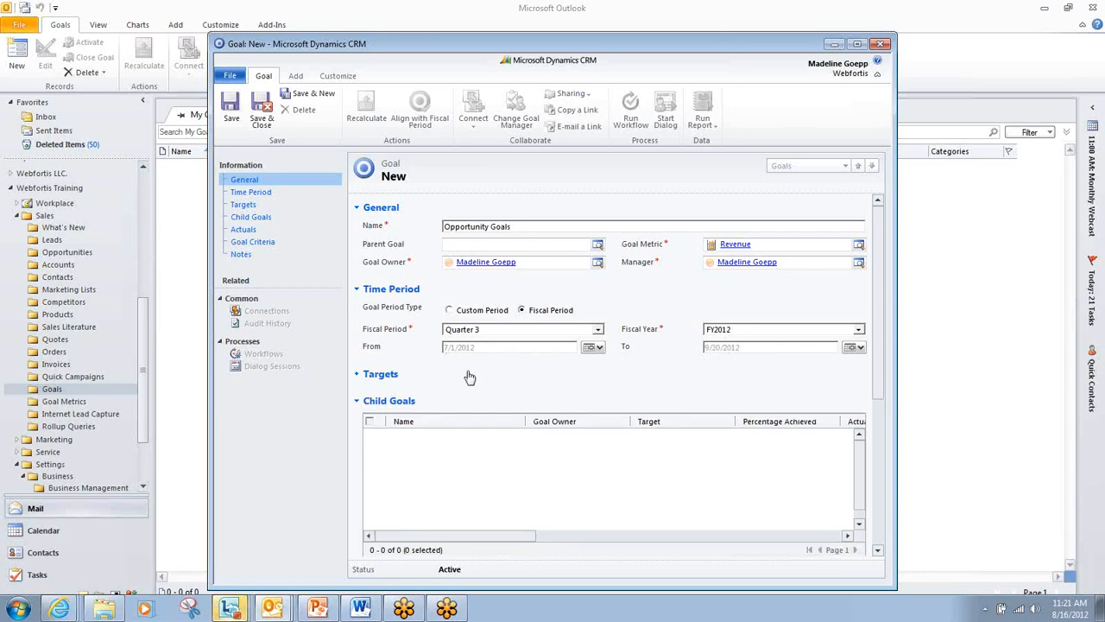
{"action": "left_click", "coordinate": [383, 376]}
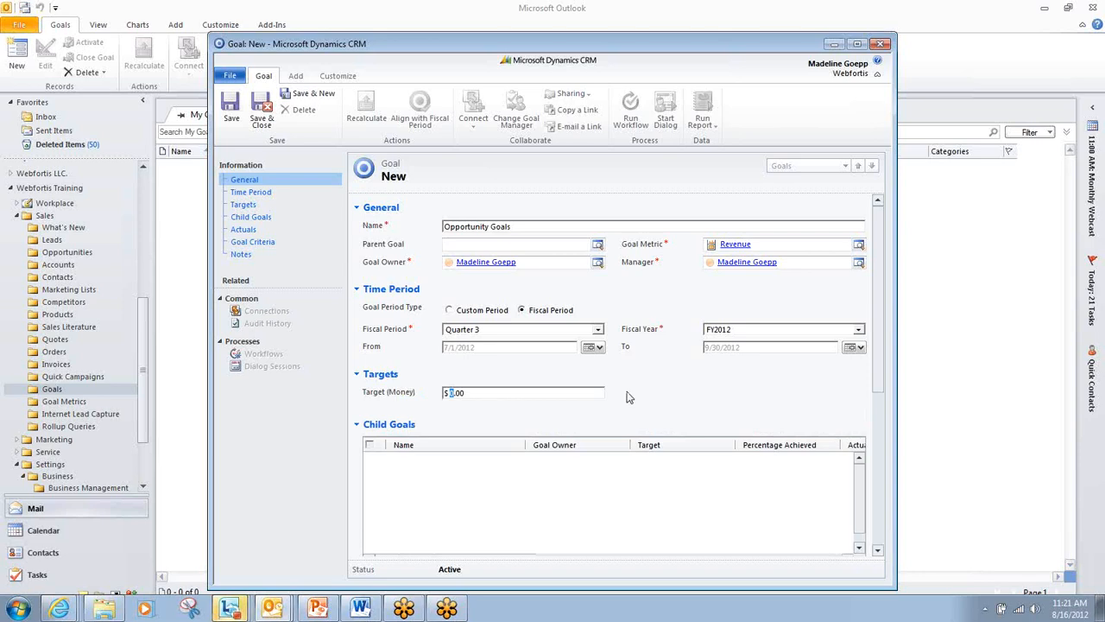
{"action": "type", "text": "100"}
{"action": "scroll", "coordinate": [612, 476], "scroll_direction": "down", "scroll_amount": 3}
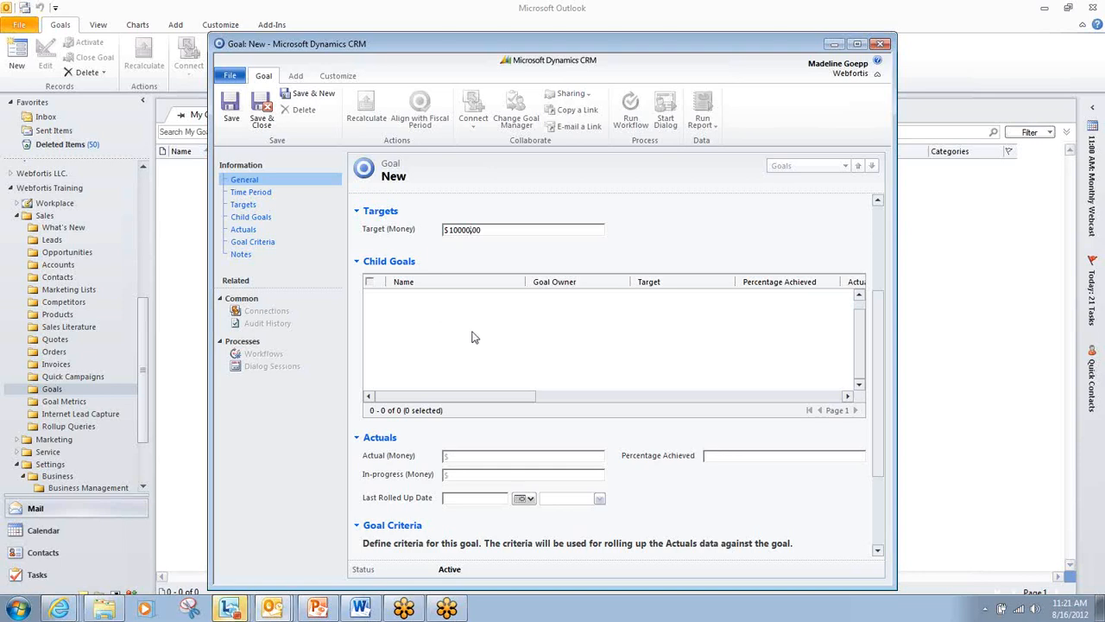
{"action": "scroll", "coordinate": [474, 337], "scroll_direction": "down", "scroll_amount": 2}
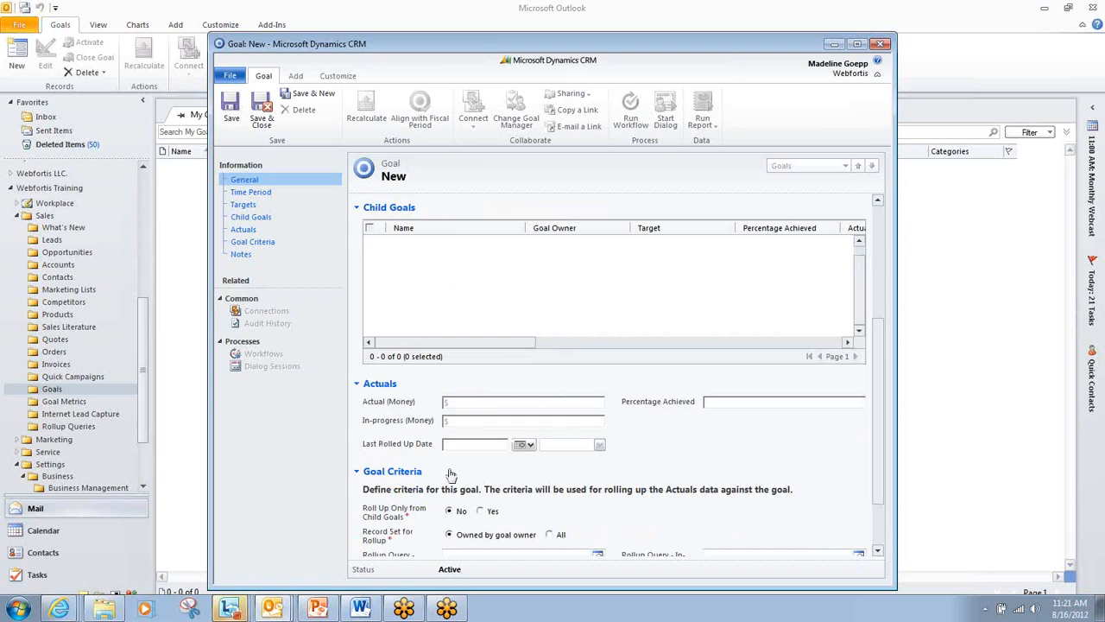
{"action": "scroll", "coordinate": [586, 470], "scroll_direction": "down", "scroll_amount": 3}
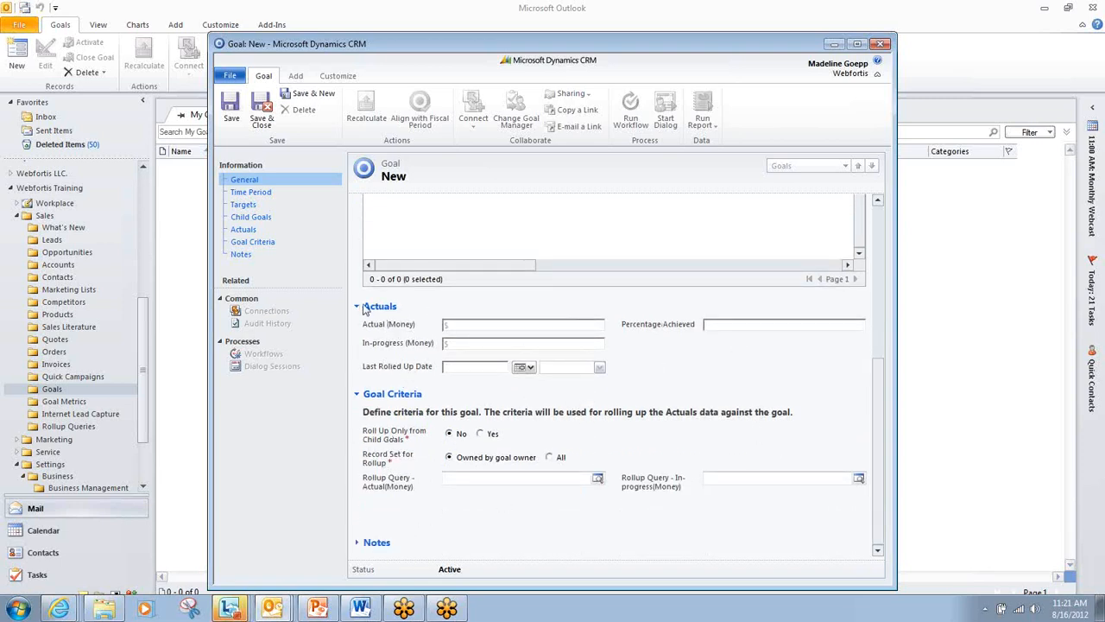
{"action": "left_click", "coordinate": [229, 108]}
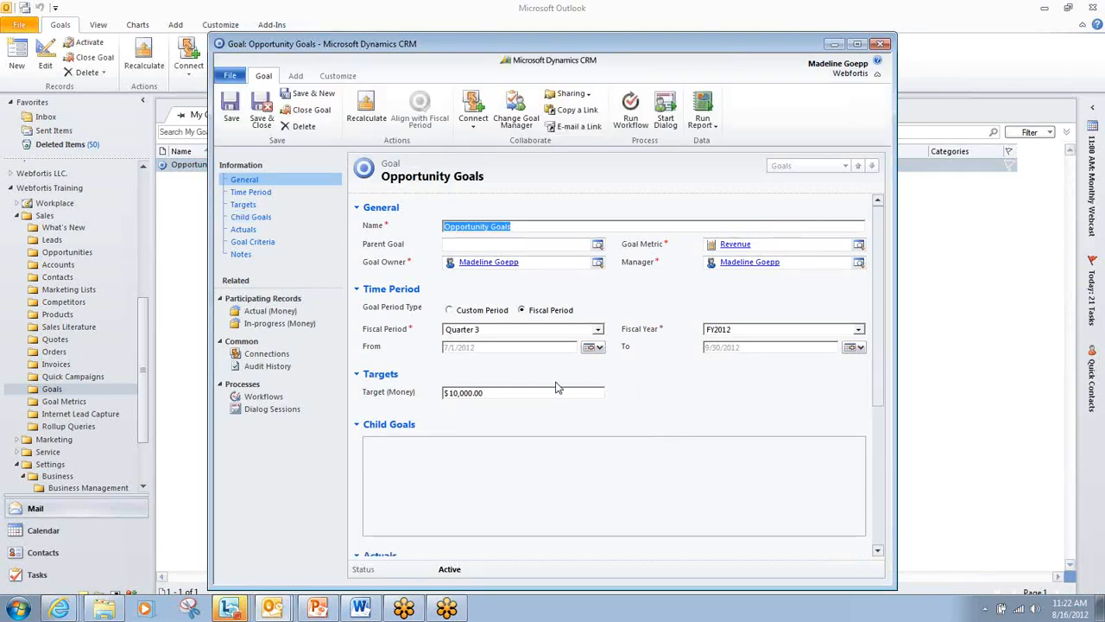
- Recalculate the Opportunity Goals goal to roll up its actuals, accepting the data roll-up
{"action": "scroll", "coordinate": [556, 388], "scroll_direction": "down", "scroll_amount": 5}
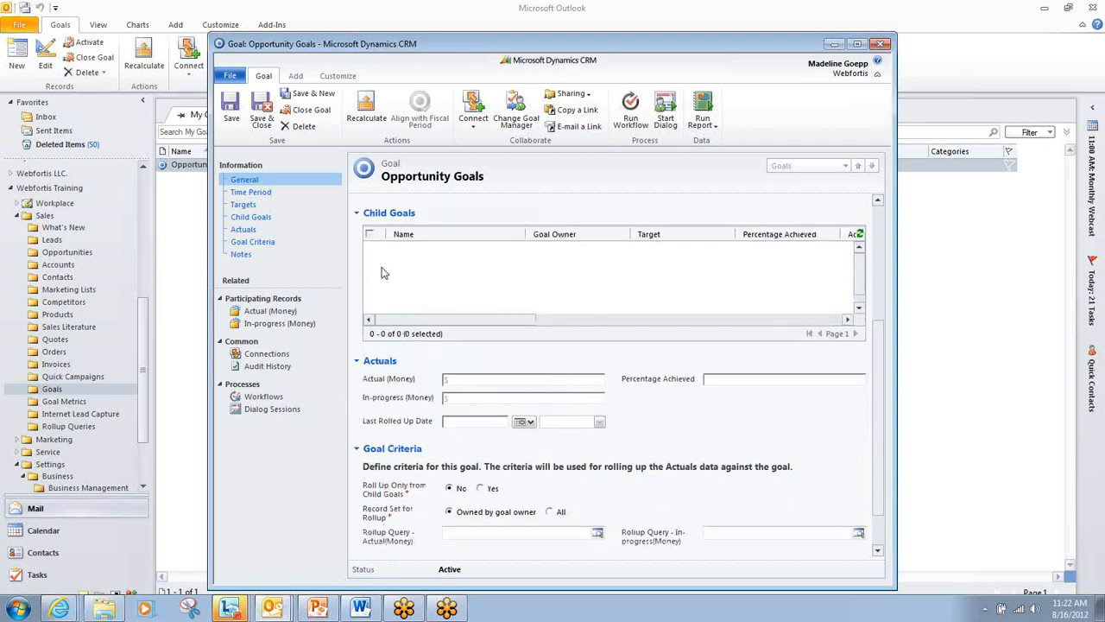
{"action": "left_click", "coordinate": [366, 114]}
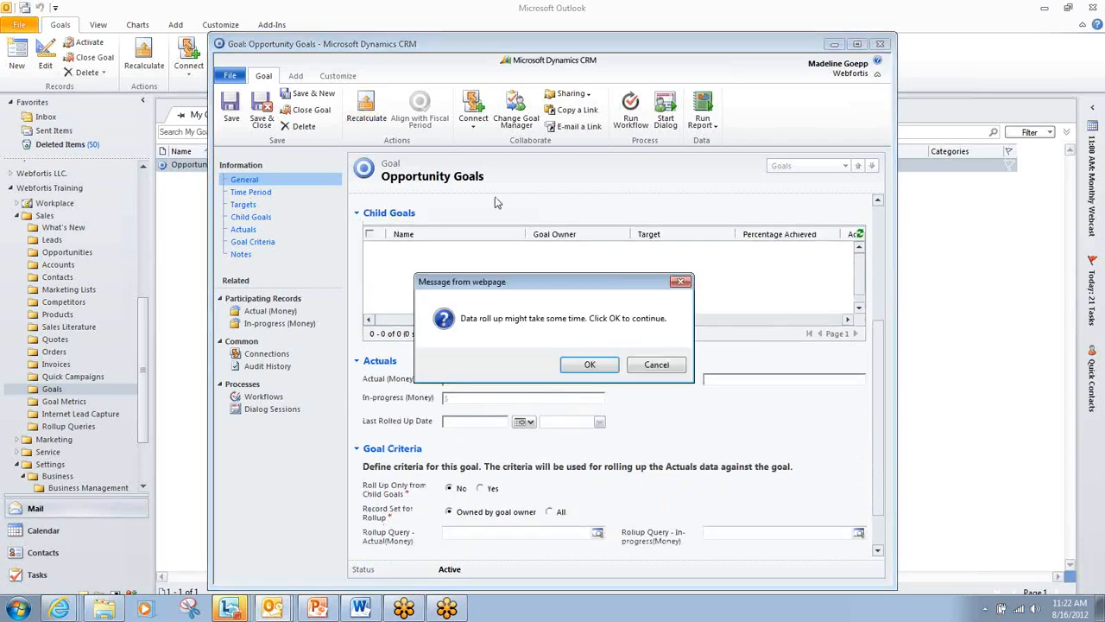
{"action": "left_click", "coordinate": [591, 366]}
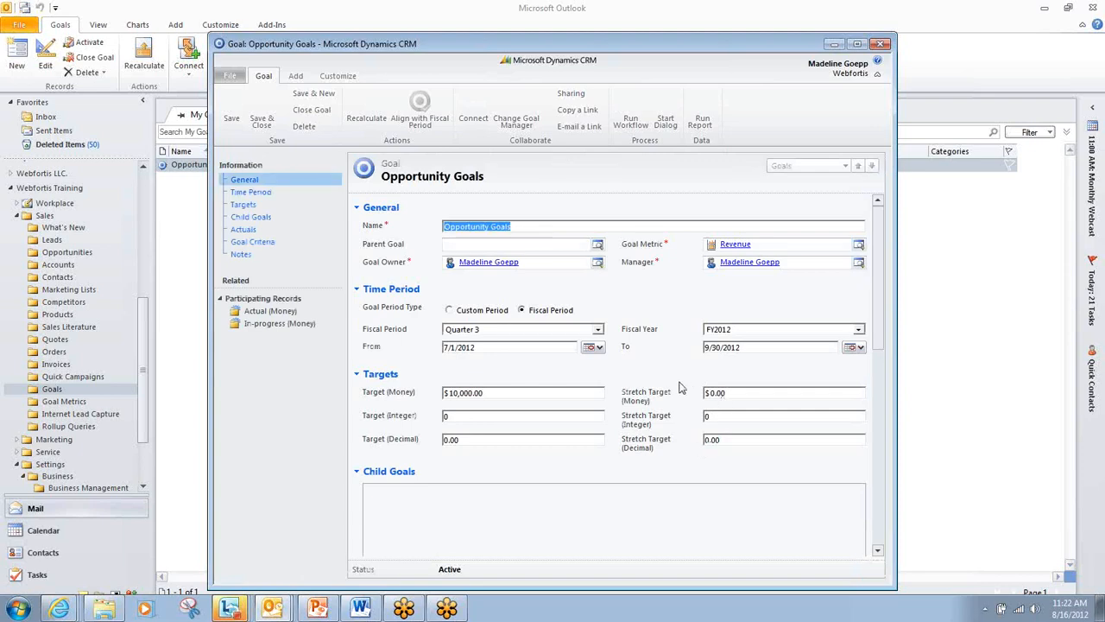
- Review the actuals and goal criteria of the recalculated Opportunity Goals goal, and close its record
{"action": "scroll", "coordinate": [680, 388], "scroll_direction": "down", "scroll_amount": 3}
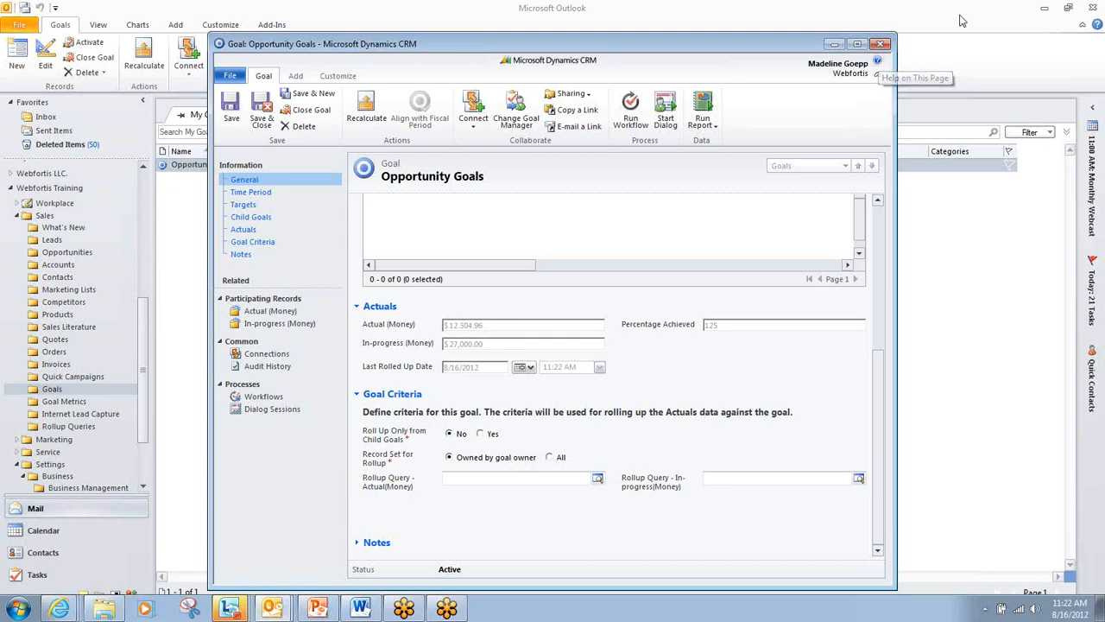
{"action": "left_click", "coordinate": [880, 44]}
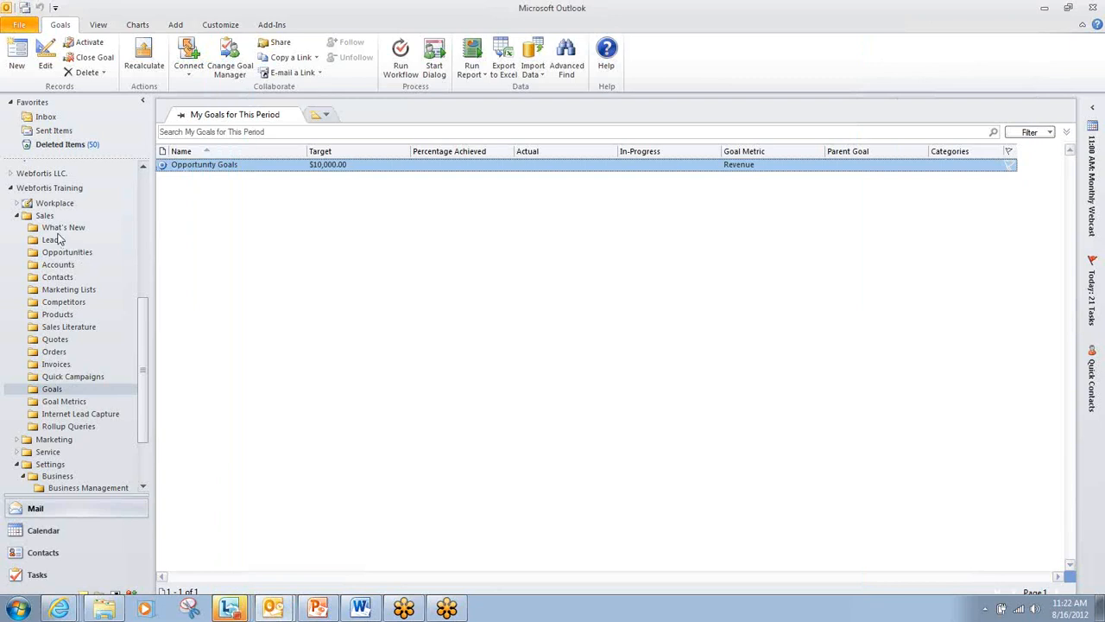
- From the Workplace dashboards, create a new dashboard with the 2-Column Regular Dashboard layout and name it Goals
{"action": "left_click", "coordinate": [16, 203]}
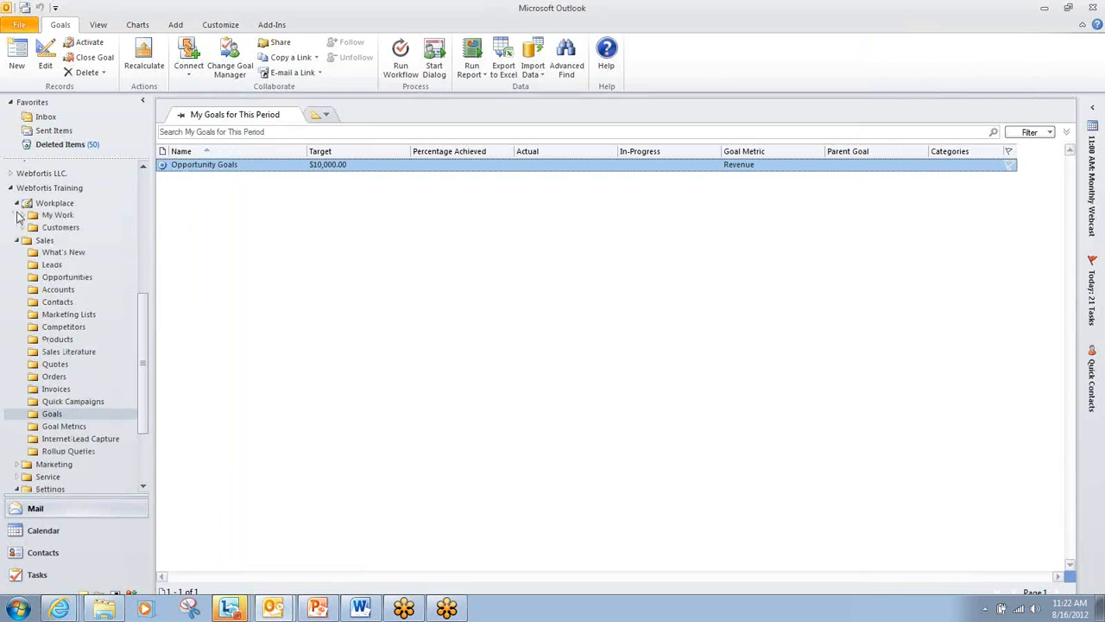
{"action": "left_click", "coordinate": [23, 215]}
{"action": "left_click", "coordinate": [70, 239]}
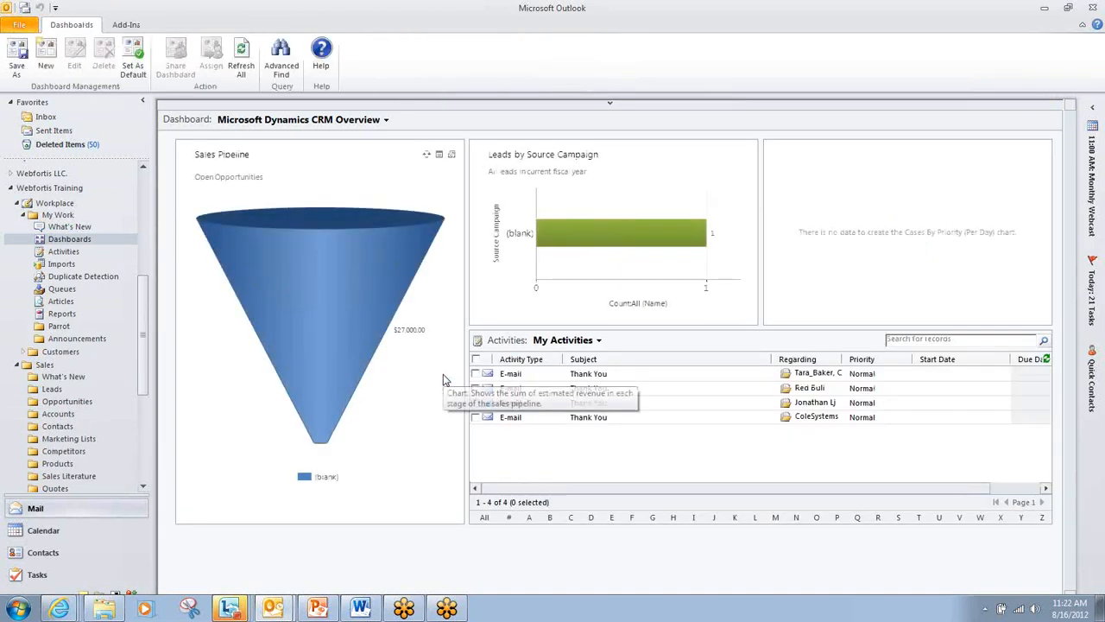
{"action": "left_click", "coordinate": [41, 69]}
{"action": "left_click", "coordinate": [78, 138]}
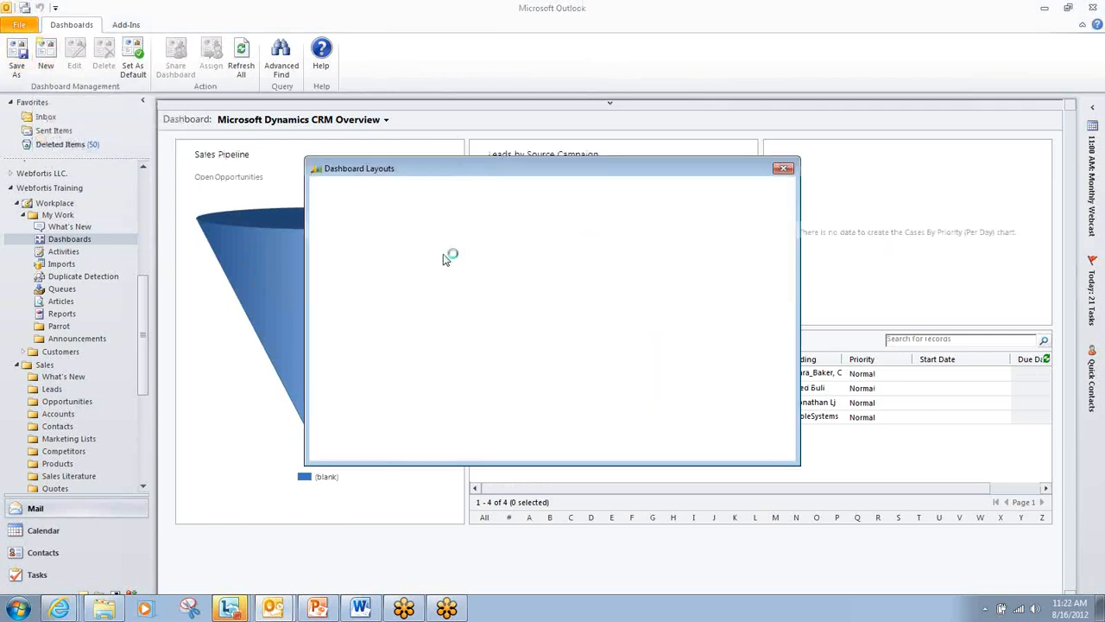
{"action": "left_click", "coordinate": [371, 350]}
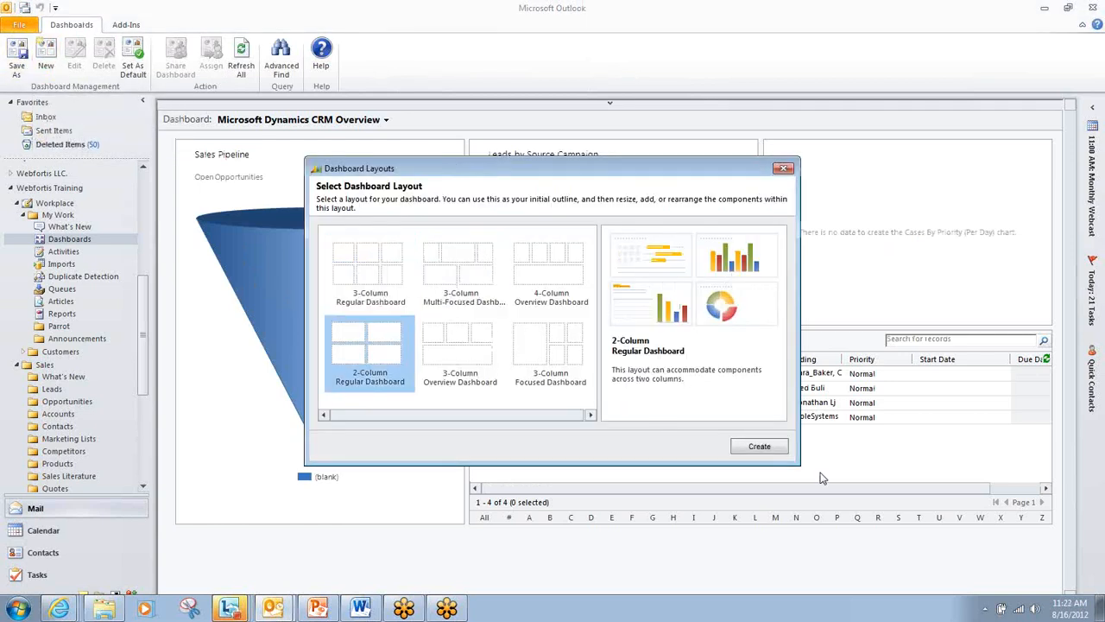
{"action": "left_click", "coordinate": [753, 448]}
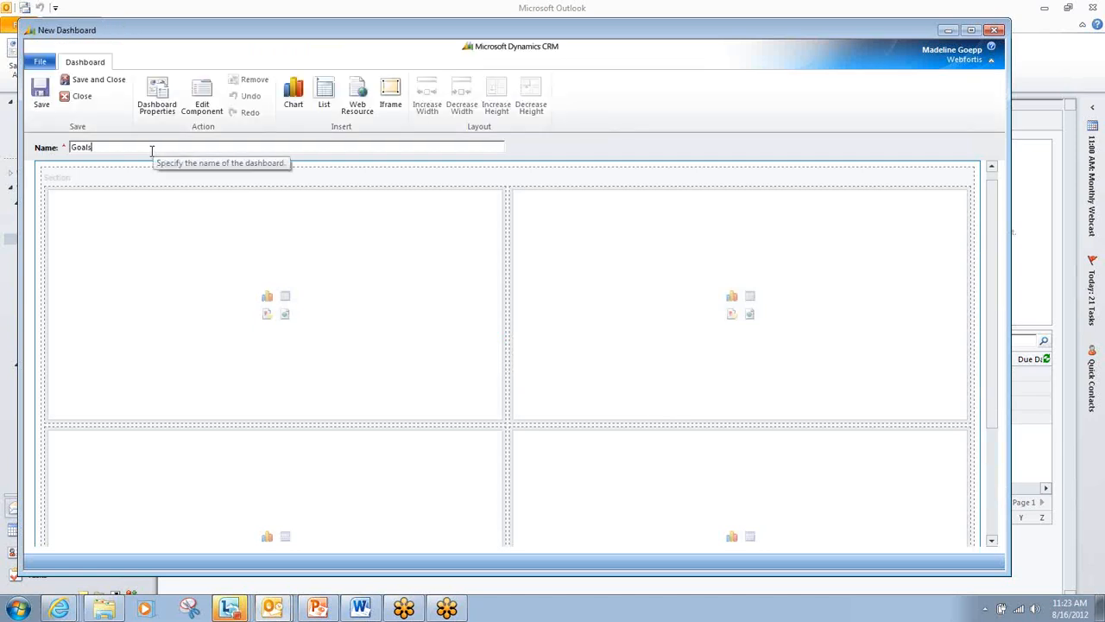
- Start a chart component in the dashboard's first section with record type Goal and view My Goals for This Period
{"action": "double_click", "coordinate": [626, 407]}
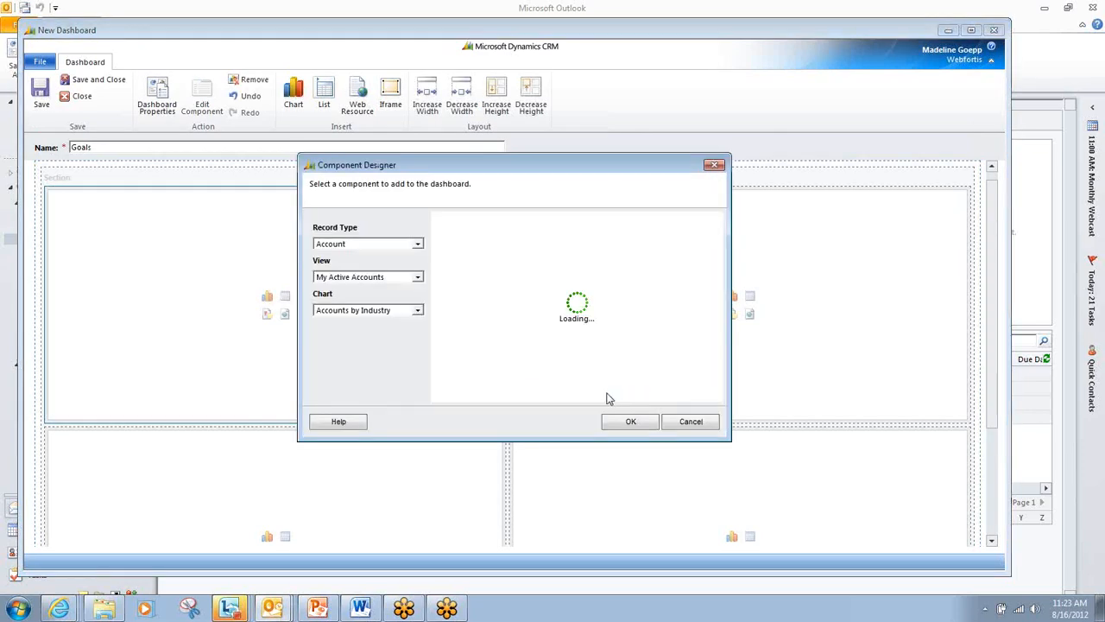
{"action": "left_click", "coordinate": [390, 245]}
{"action": "scroll", "coordinate": [388, 359], "scroll_direction": "down", "scroll_amount": 3}
{"action": "scroll", "coordinate": [389, 359], "scroll_direction": "down", "scroll_amount": 3}
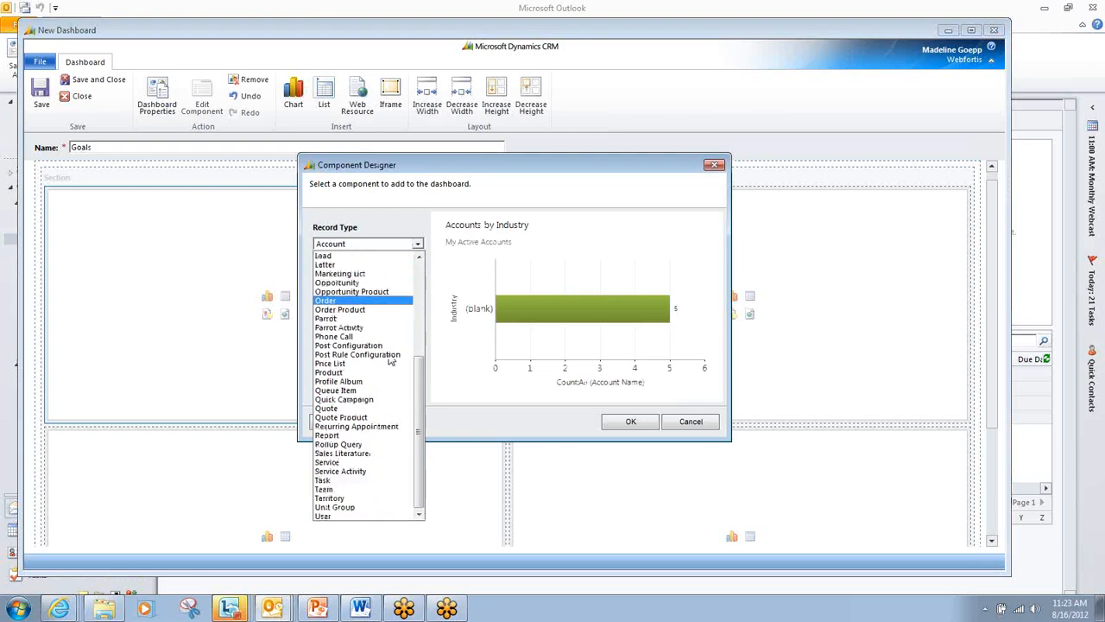
{"action": "scroll", "coordinate": [351, 380], "scroll_direction": "up", "scroll_amount": 3}
{"action": "scroll", "coordinate": [350, 380], "scroll_direction": "up", "scroll_amount": 1}
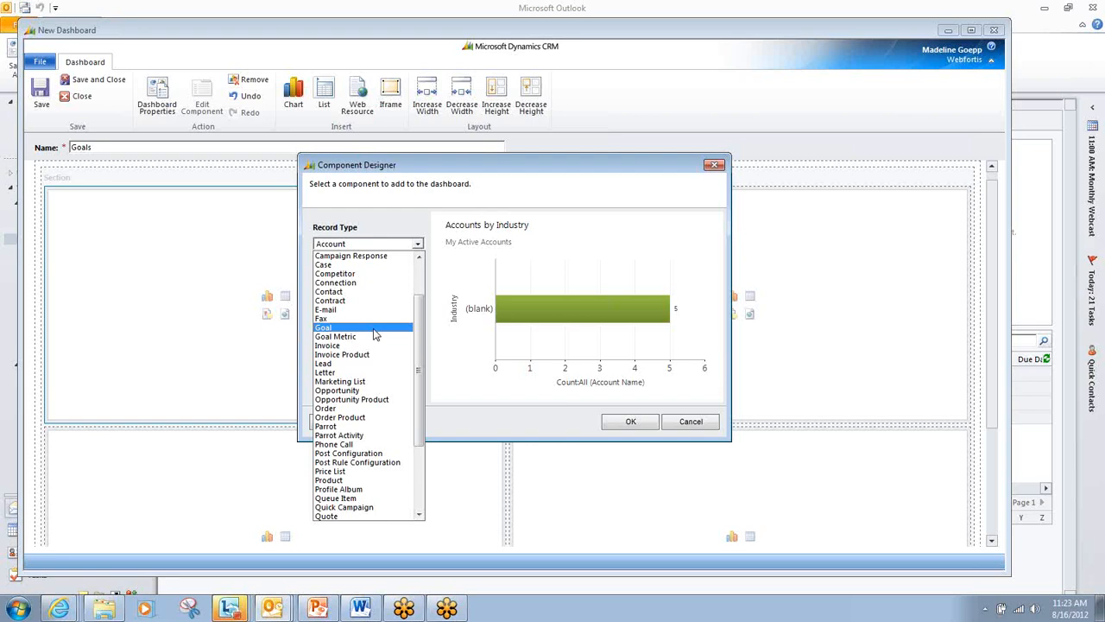
{"action": "left_click", "coordinate": [374, 329]}
{"action": "left_click", "coordinate": [376, 277]}
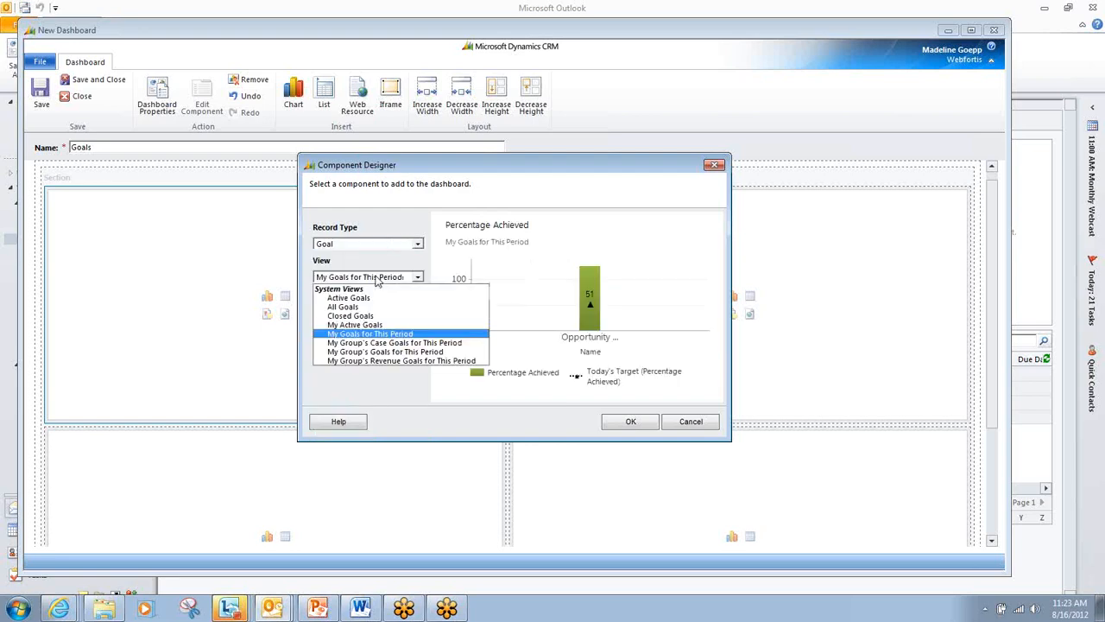
{"action": "left_click", "coordinate": [380, 336]}
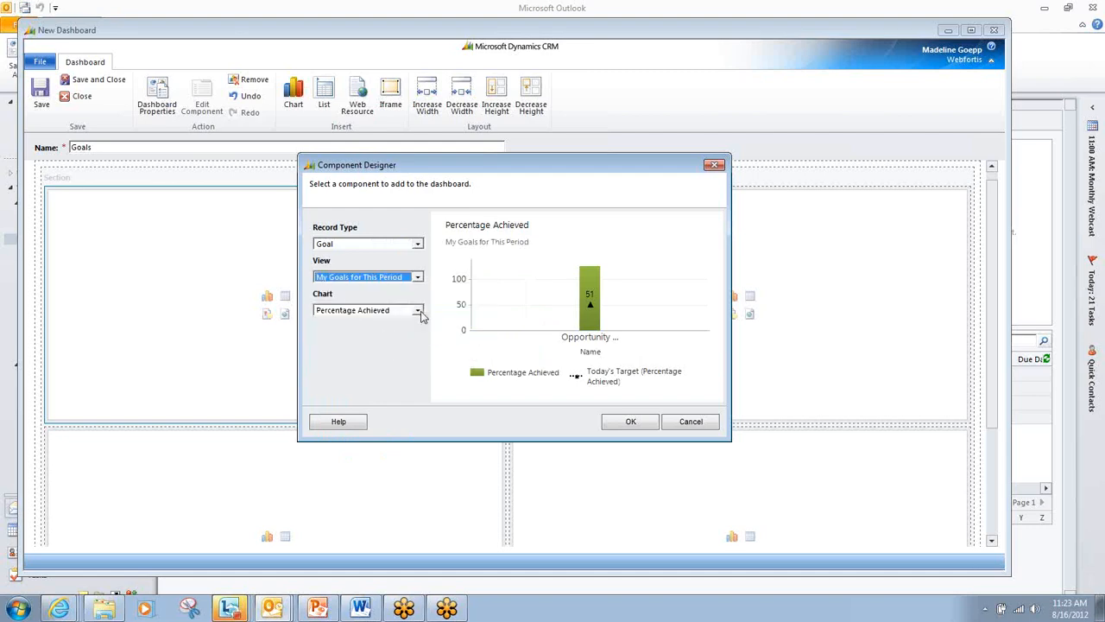
- Preview the Goal Progress (Count) chart, add Goal Progress (Money) to the dashboard instead, and save and close the dashboard
{"action": "left_click", "coordinate": [341, 313]}
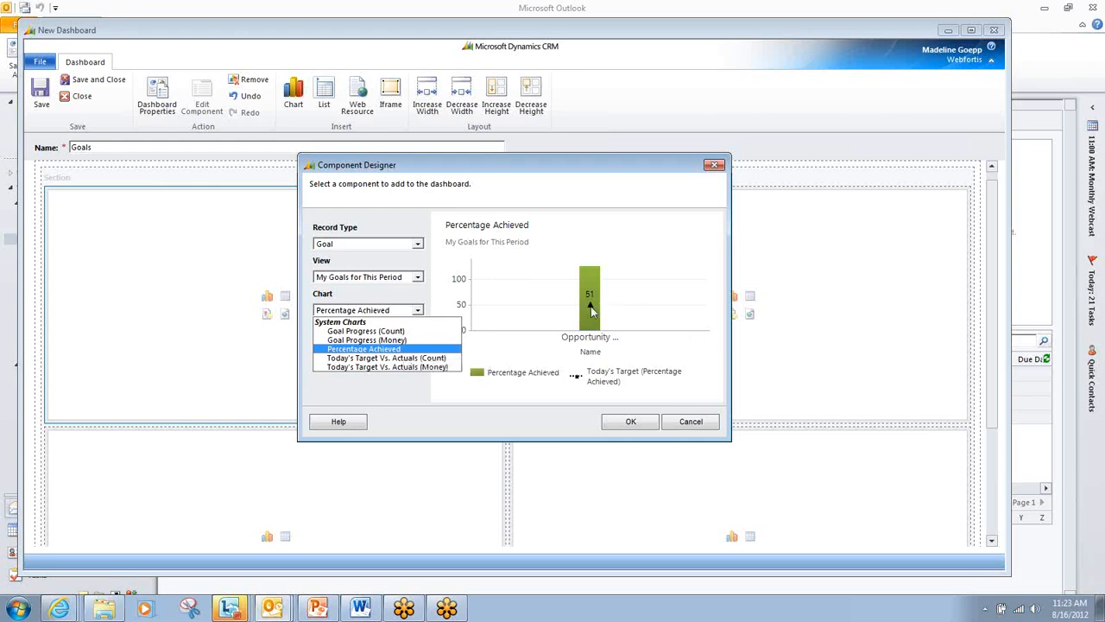
{"action": "left_click", "coordinate": [384, 332]}
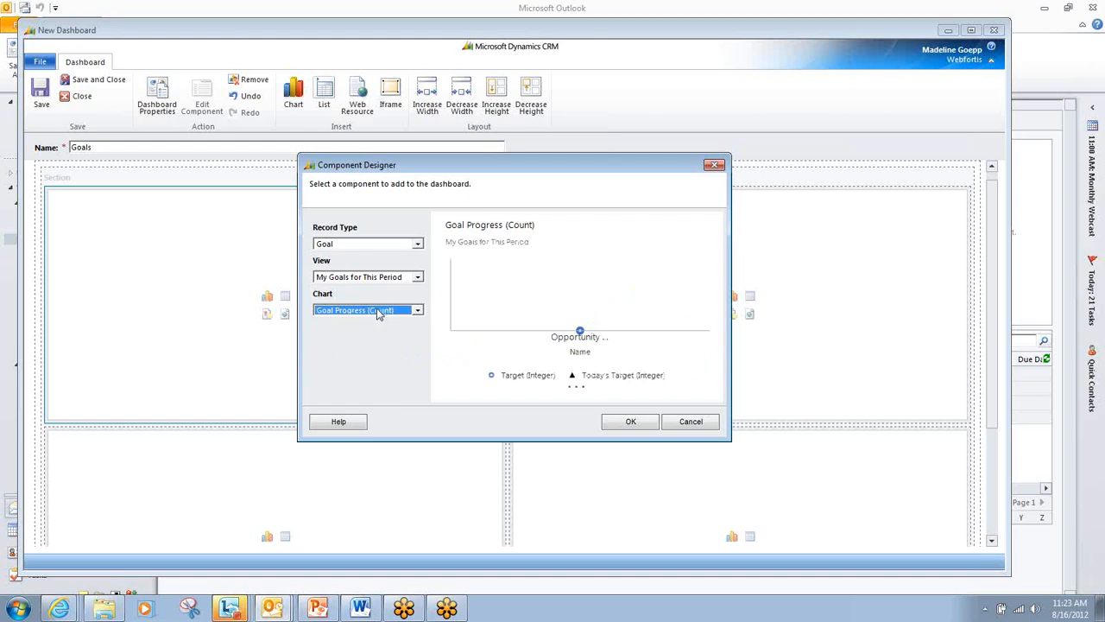
{"action": "left_click", "coordinate": [384, 312]}
{"action": "left_click", "coordinate": [387, 340]}
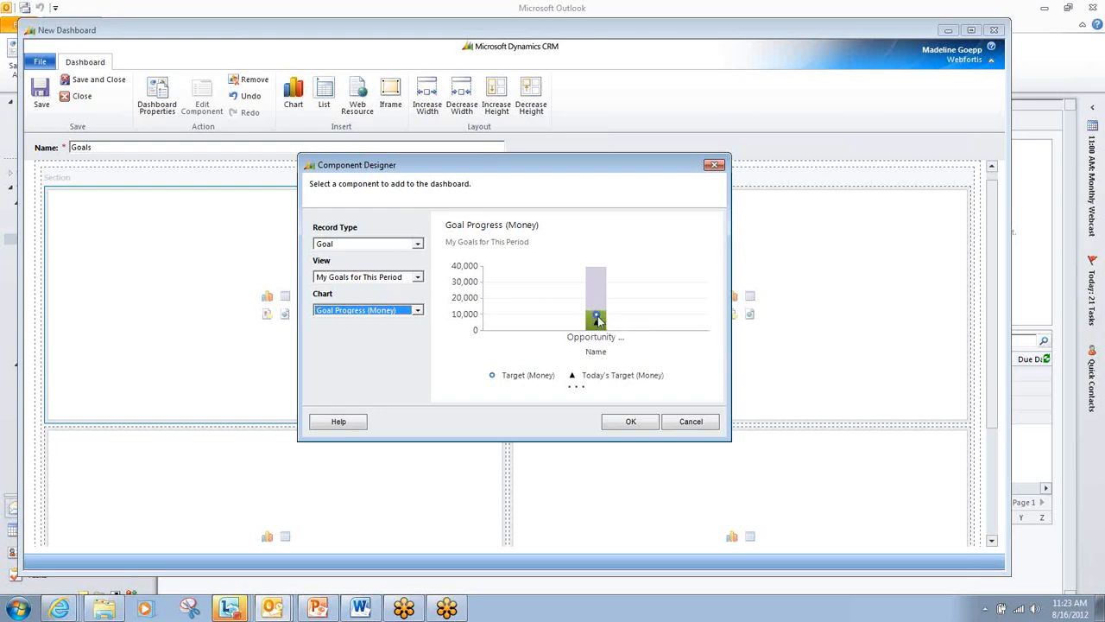
{"action": "mouse_move", "coordinate": [597, 318]}
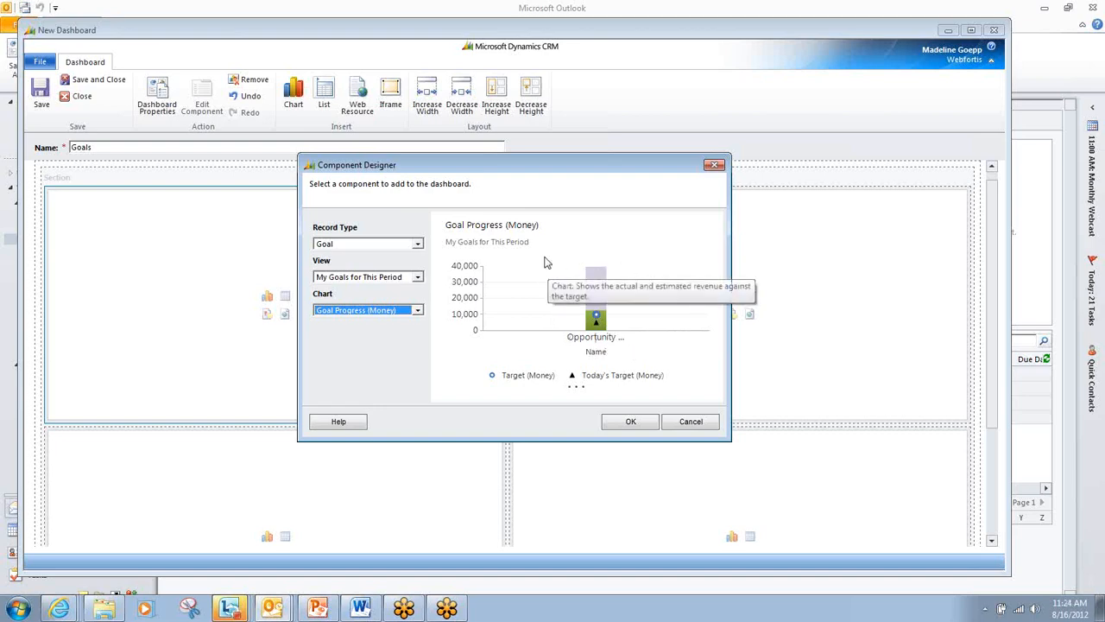
{"action": "left_click", "coordinate": [632, 423]}
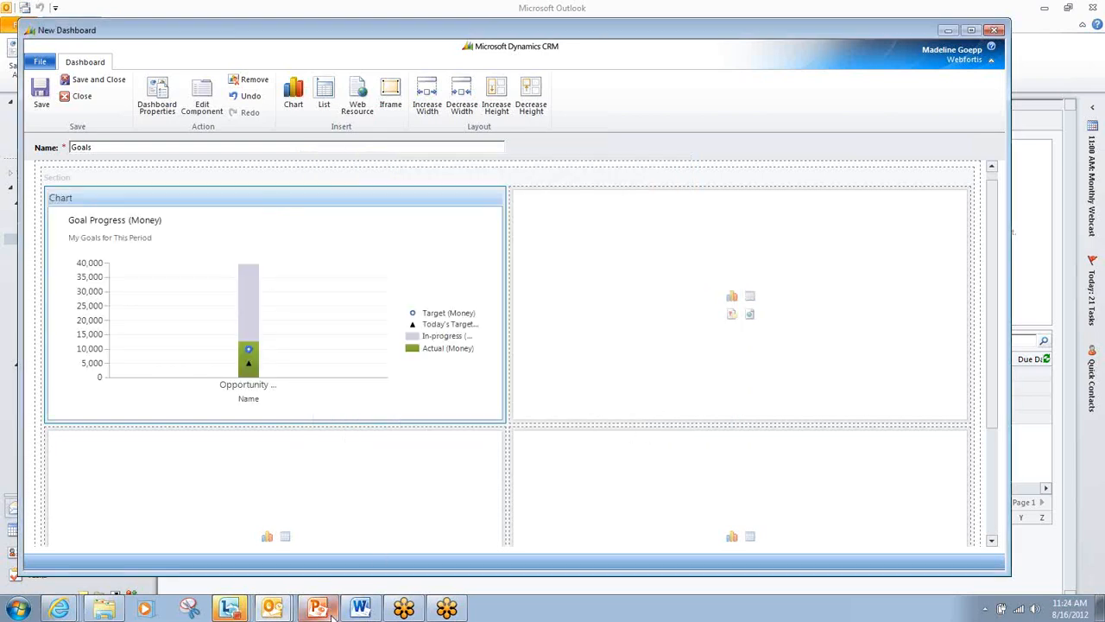
{"action": "mouse_move", "coordinate": [332, 614]}
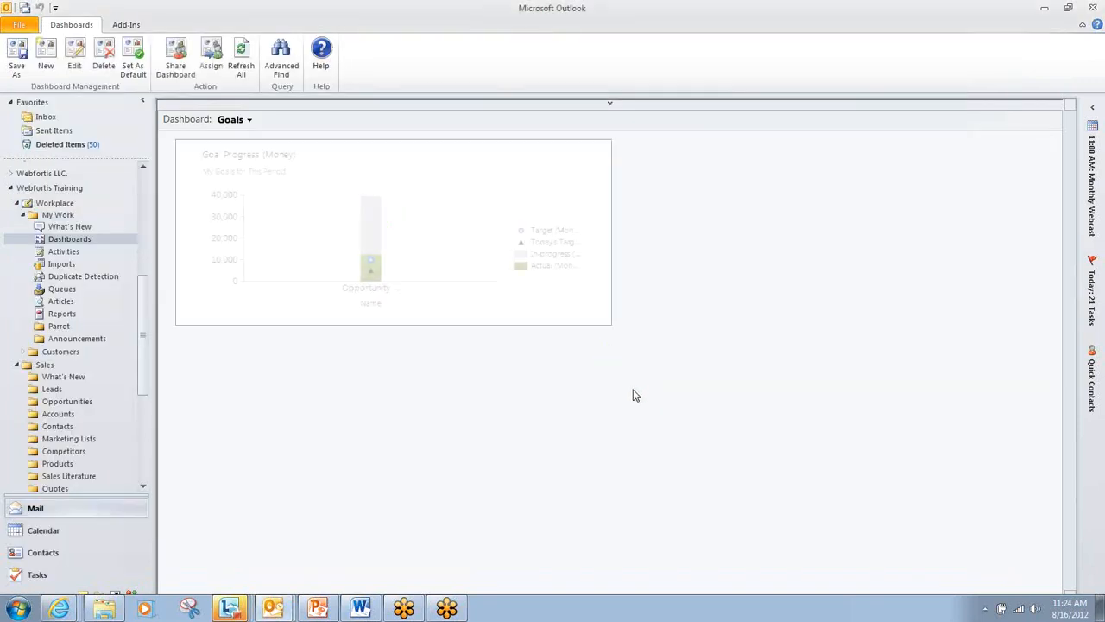
- Switch to the Webcast - Product Catalog presentation in PowerPoint and close the last-listed Lync conversation
{"action": "left_click", "coordinate": [317, 609]}
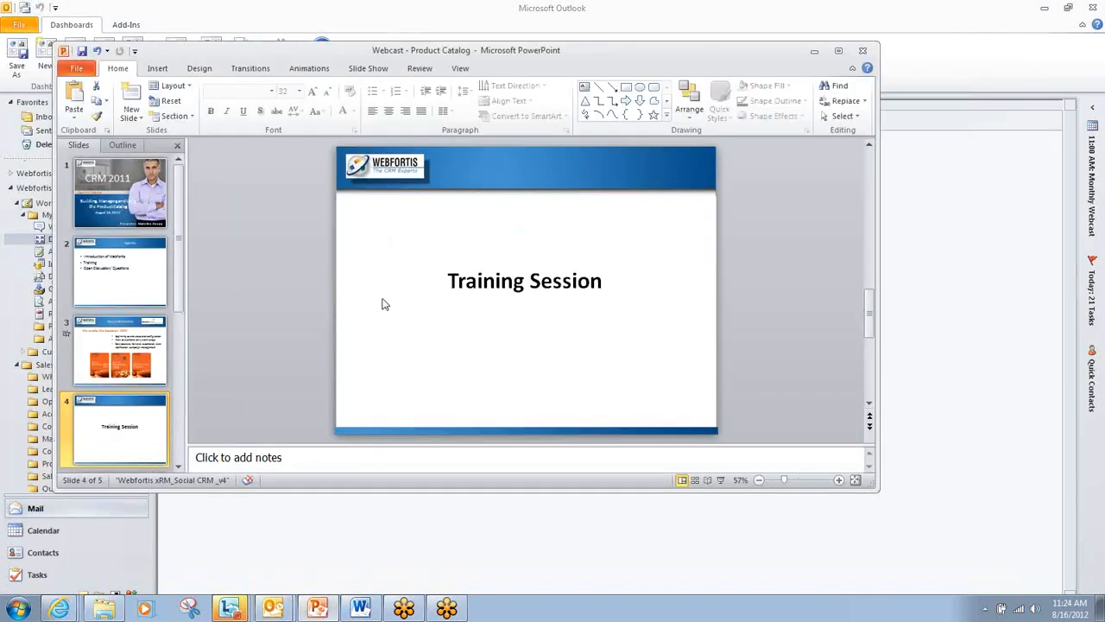
{"action": "mouse_move", "coordinate": [240, 612]}
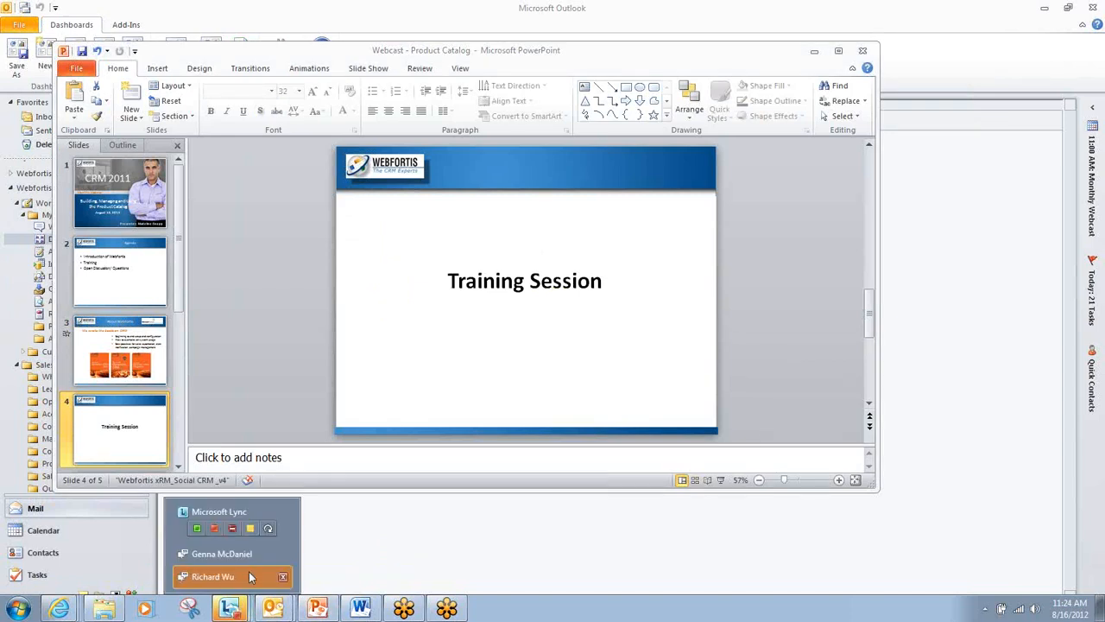
{"action": "left_click", "coordinate": [283, 579]}
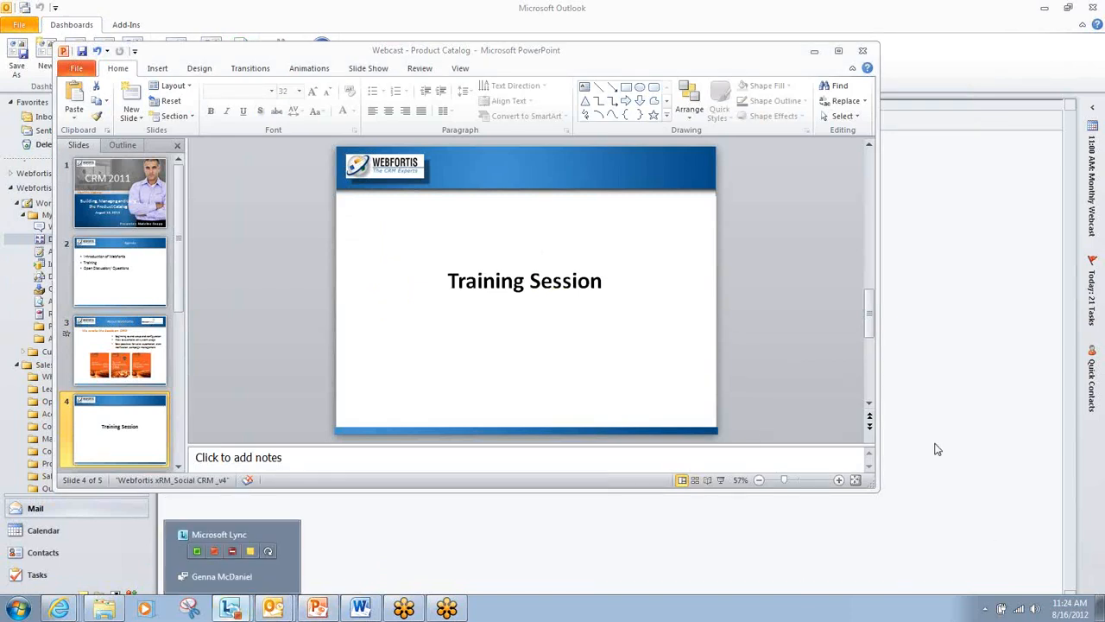
- Start the slide show from the Training Session slide and advance to the Contact Webfortis slide
{"action": "left_click", "coordinate": [721, 480]}
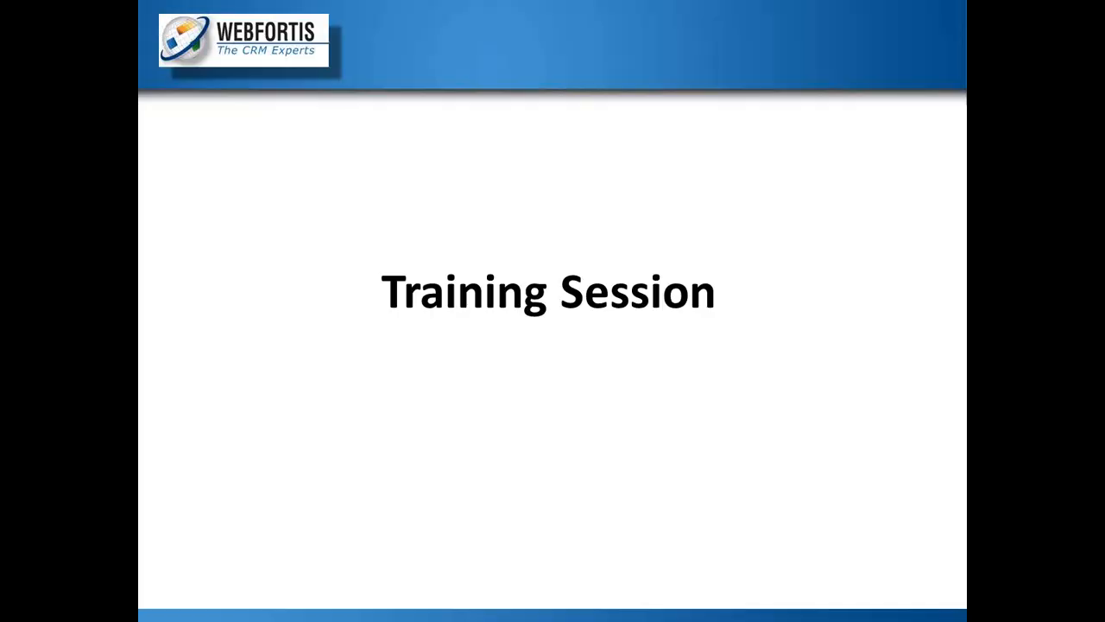
{"action": "key", "text": "Right"}
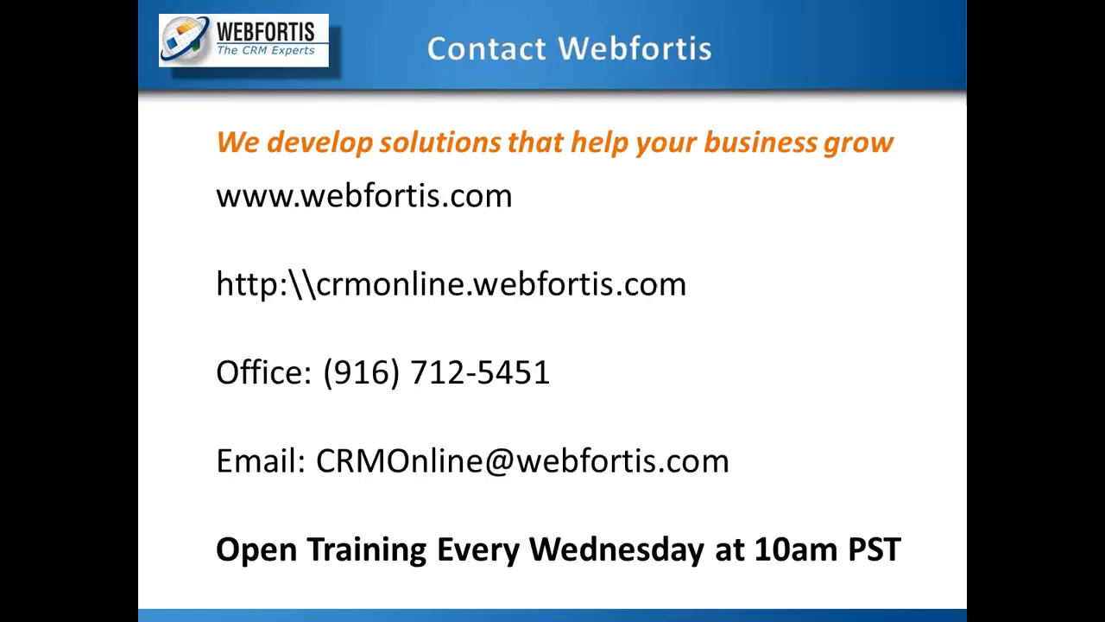